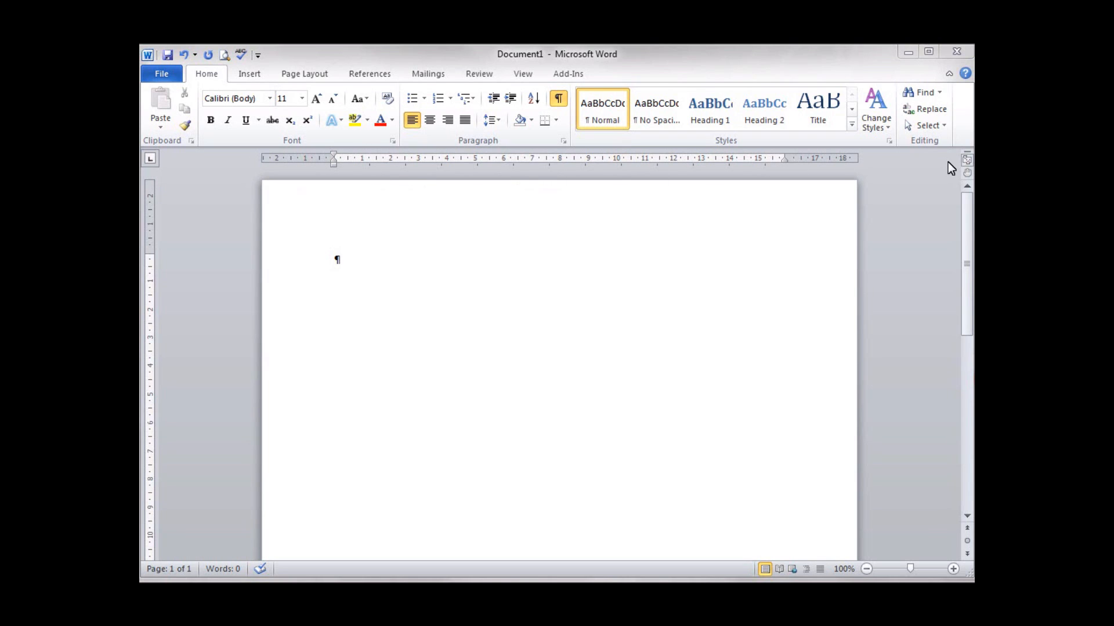
- Hide and re-show the rulers, glance at the Layout options, then return to Home
left_click(966, 160)
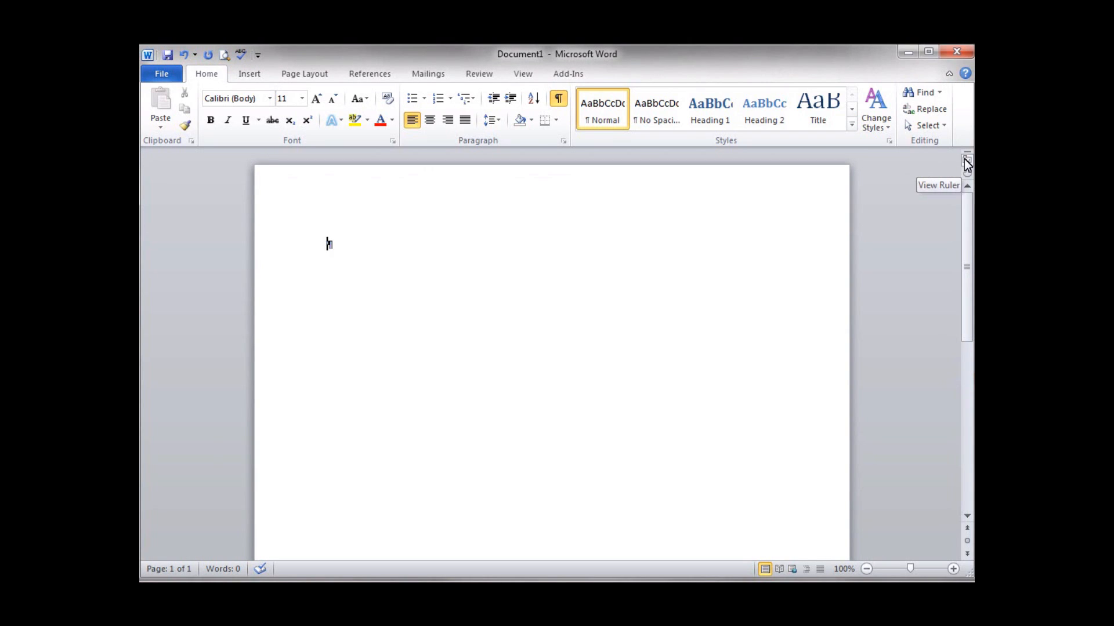
left_click(967, 161)
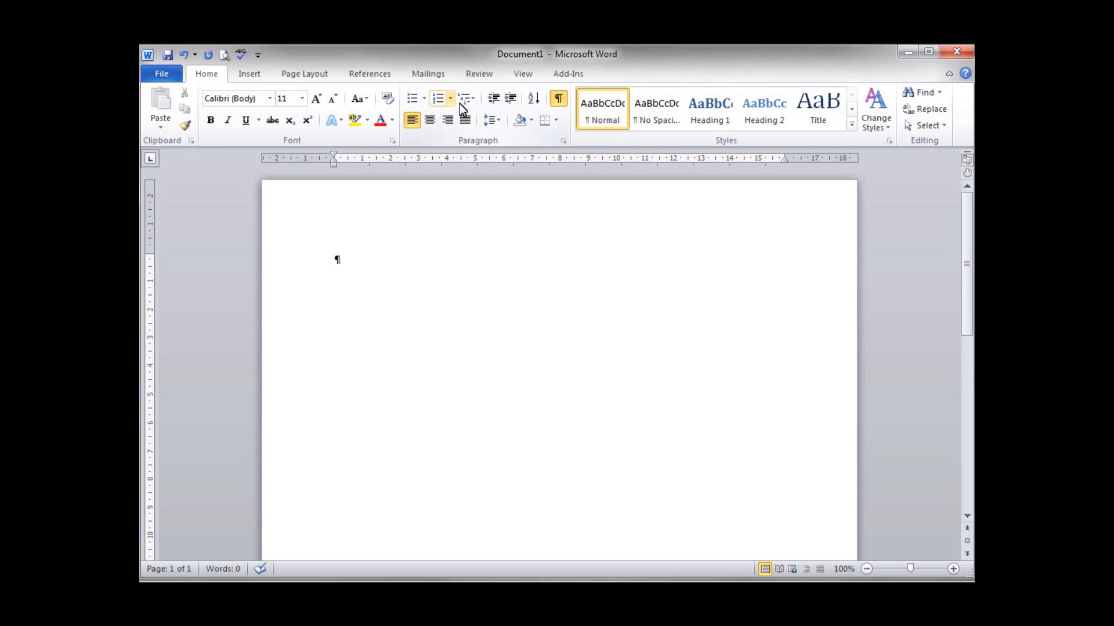
left_click(300, 73)
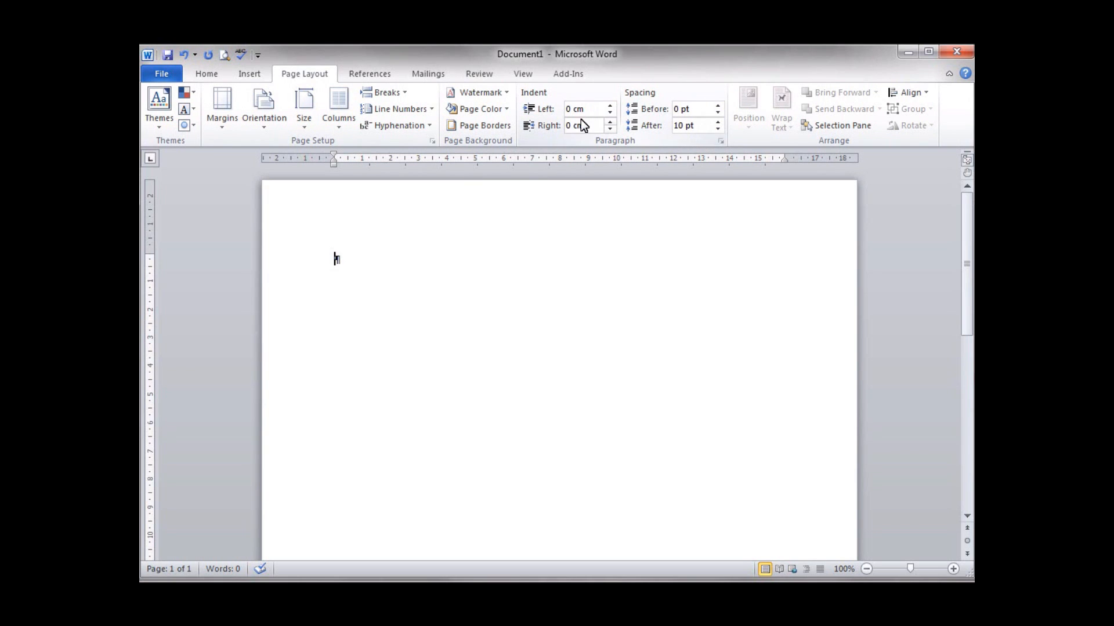
left_click(208, 76)
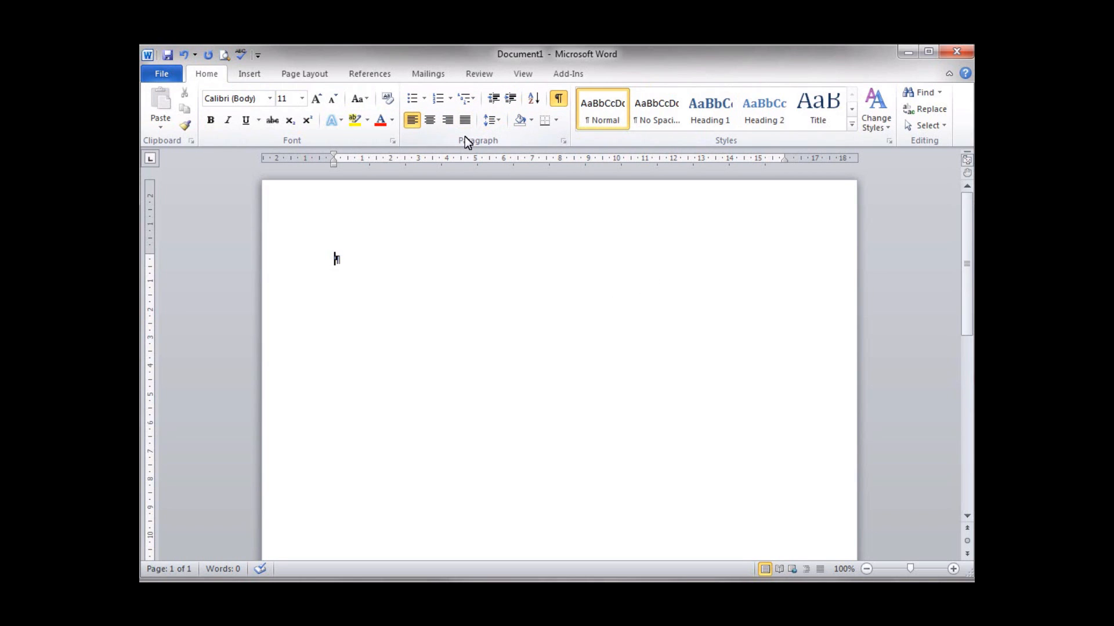
- Bring up the Tabs dialog through the Paragraph settings and move it aside
left_click(564, 142)
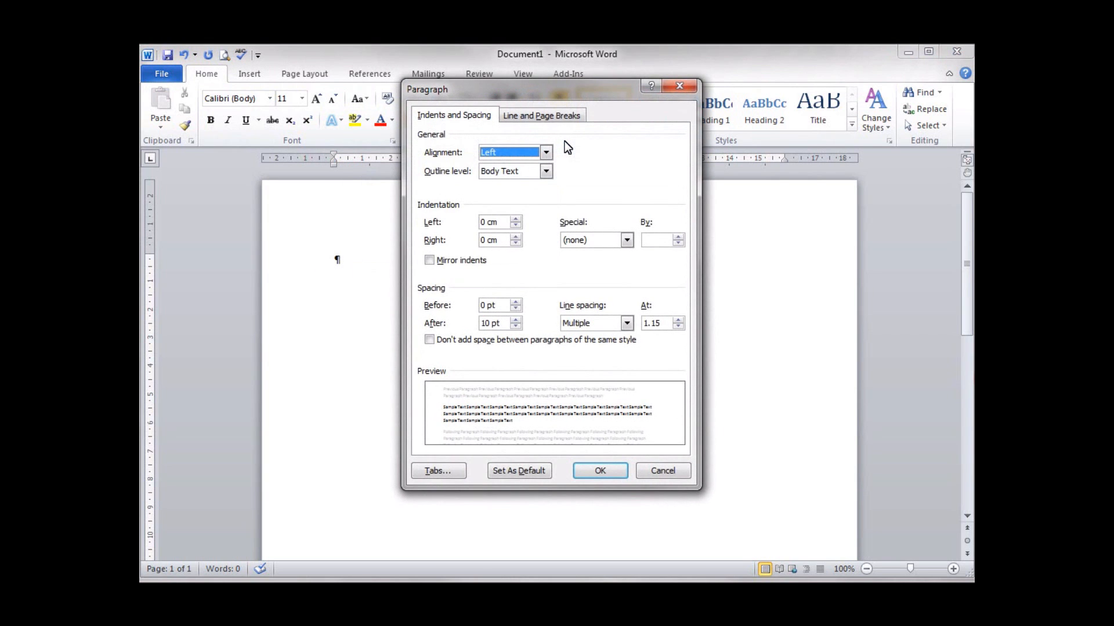
left_click_drag(569, 88, 598, 129)
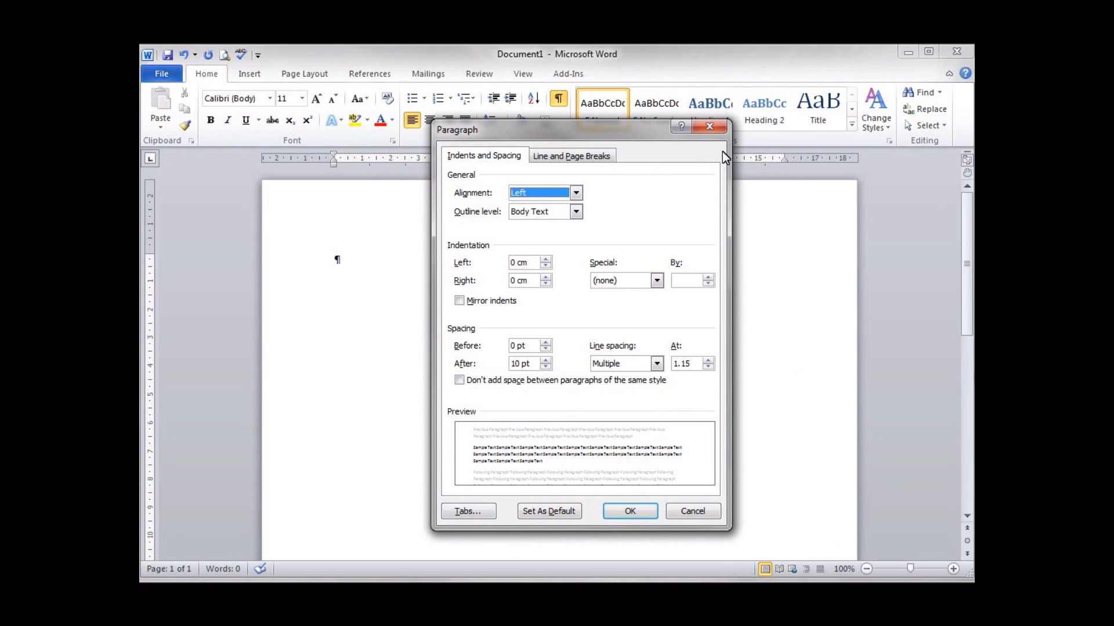
left_click(466, 515)
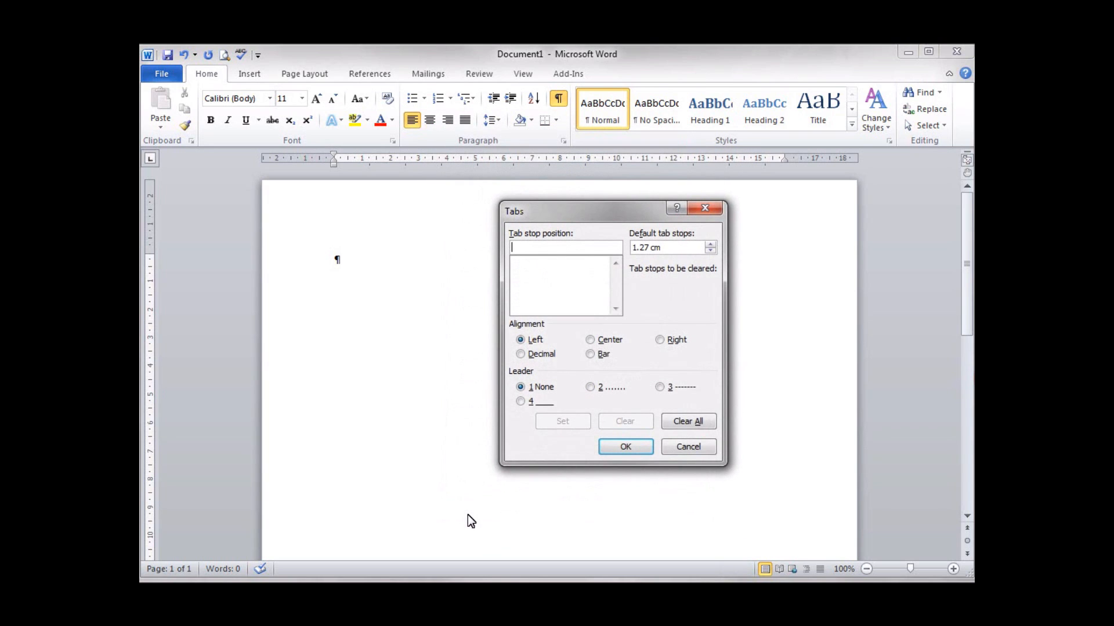
left_click_drag(590, 213, 524, 98)
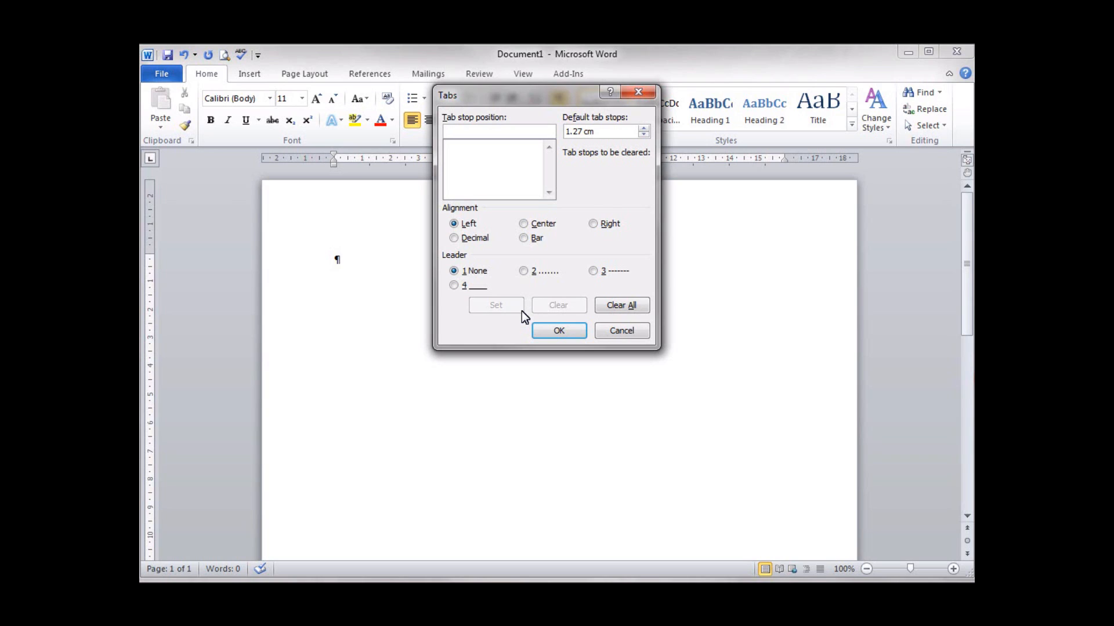
- Enter 4.5 as the tab stop position and choose Center alignment
type("4.5")
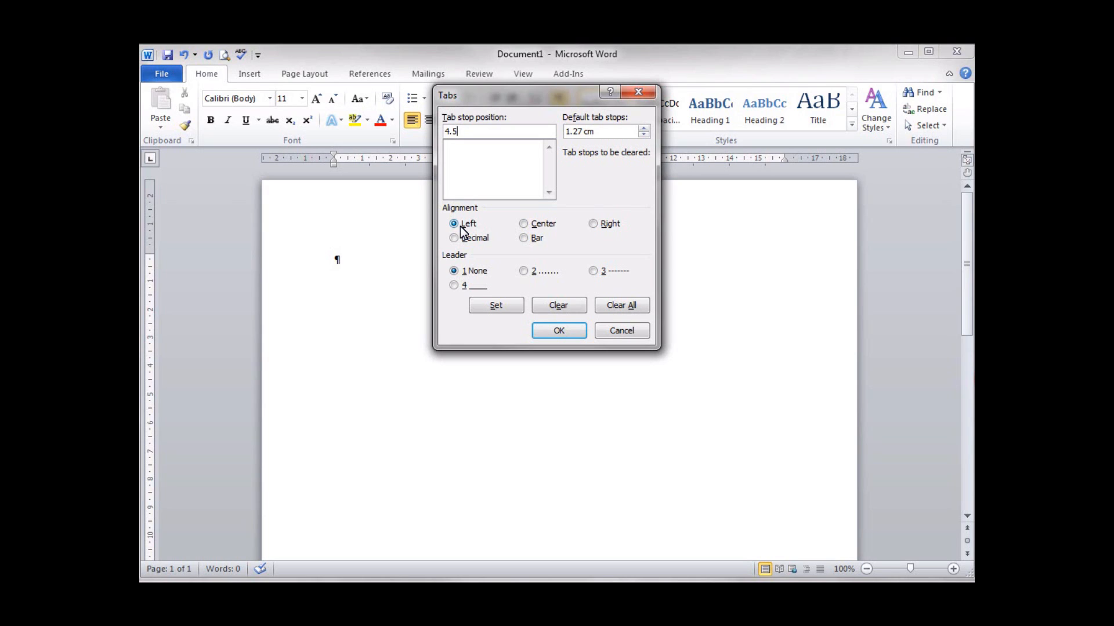
left_click(524, 224)
- Try Right and Decimal alignment for the 4.5 tab stop, ending on Bar
left_click(594, 226)
left_click(453, 240)
left_click(524, 238)
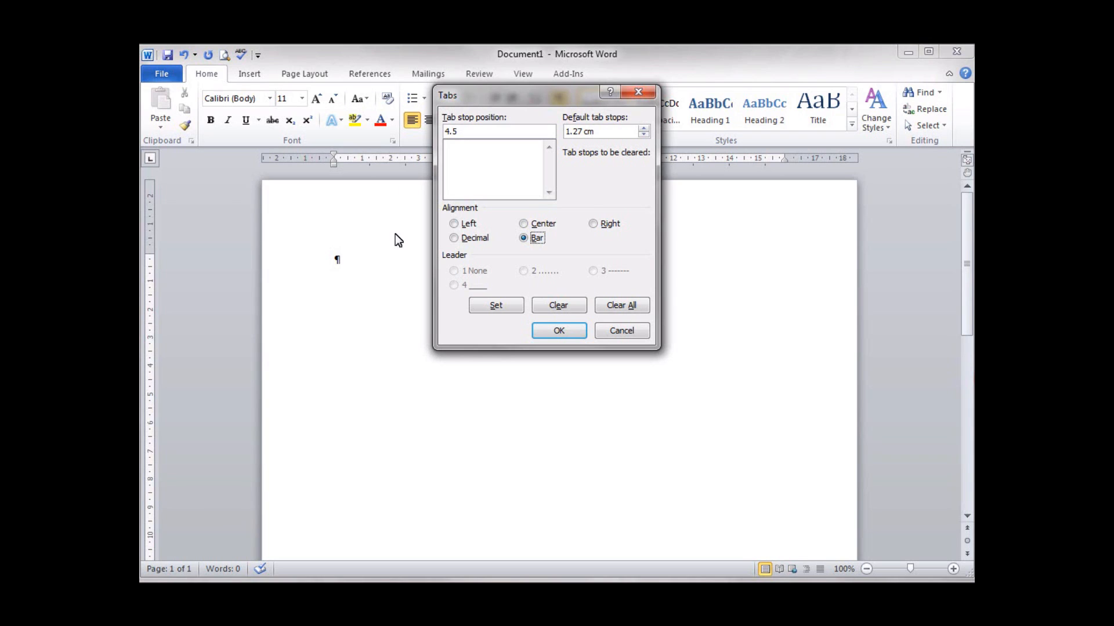
- Switch back to Left alignment, set the 4.5 cm tab stop and select it in the list
left_click(456, 226)
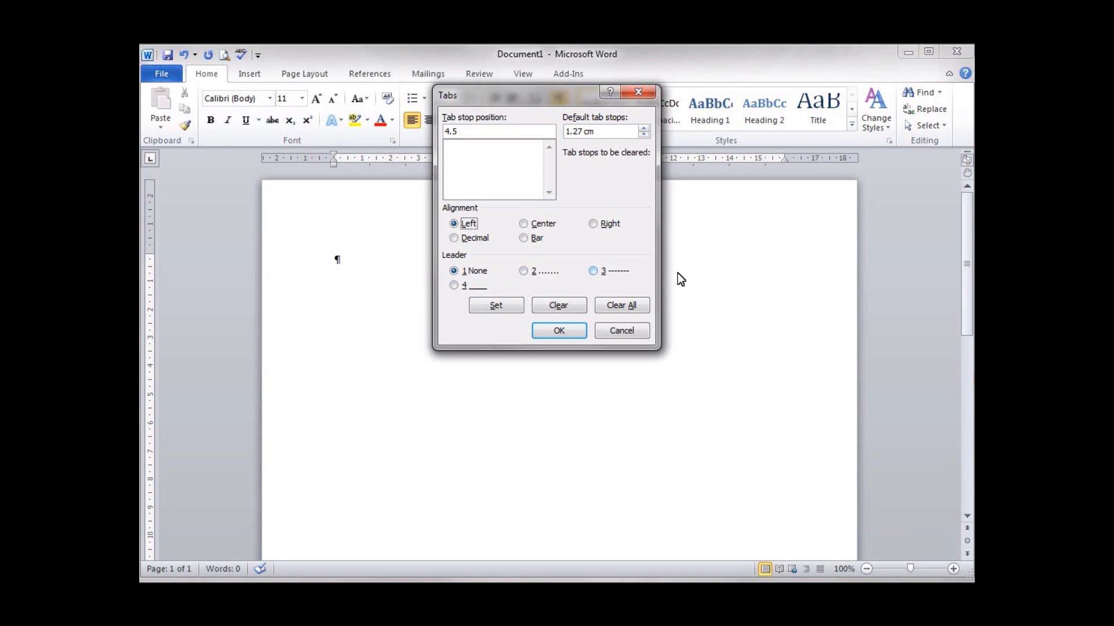
left_click(490, 308)
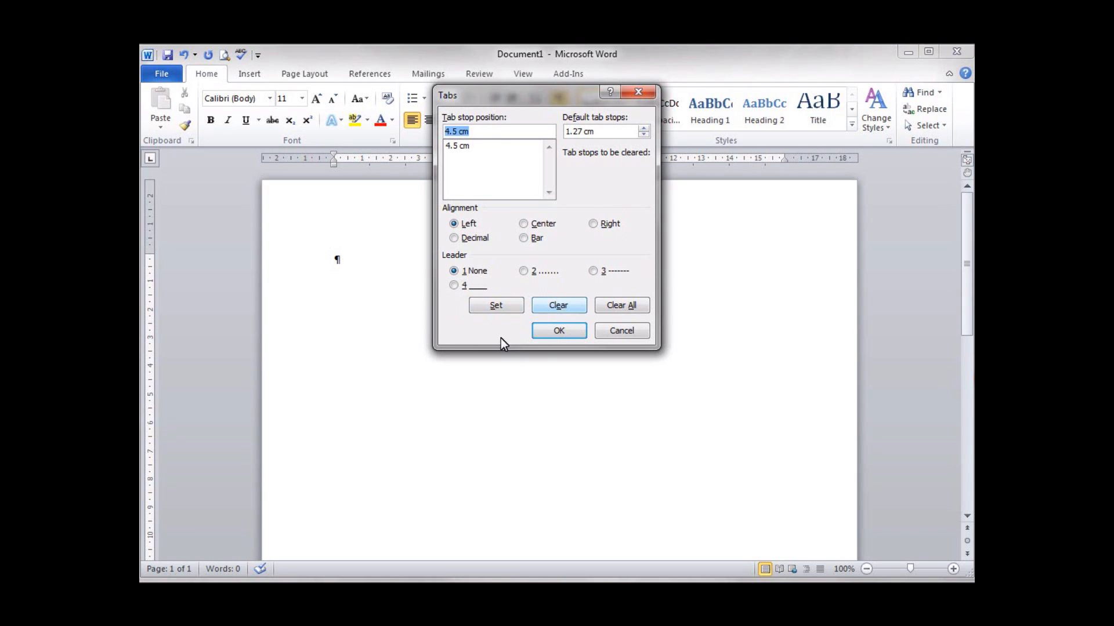
left_click(459, 147)
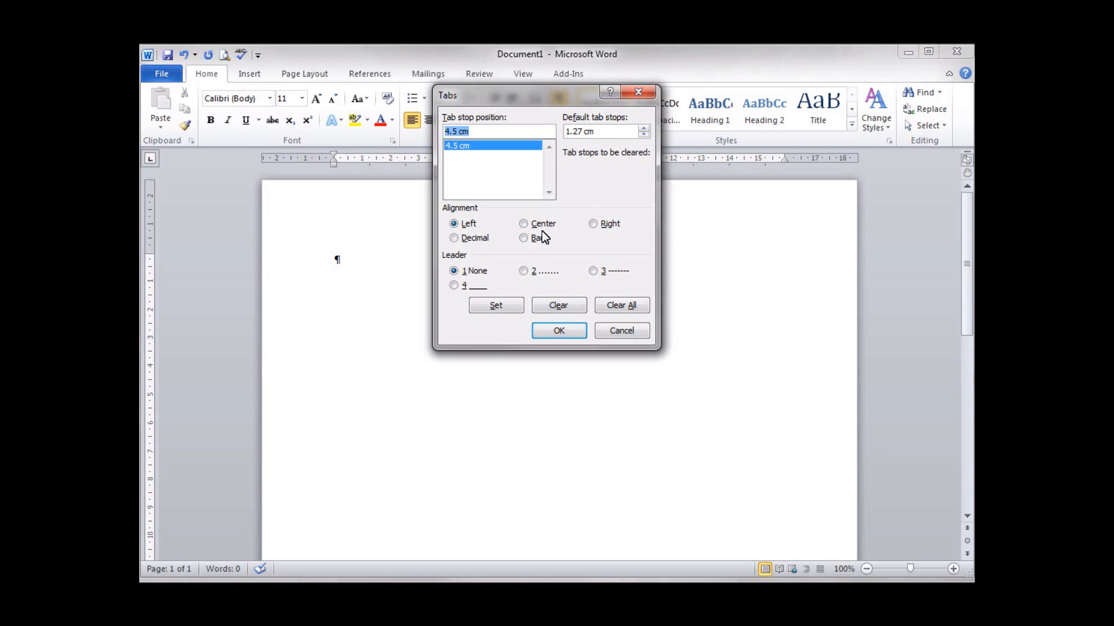
- Set a 12 cm decimal tab stop with dot leader 2, review both stops, and apply them
type("12")
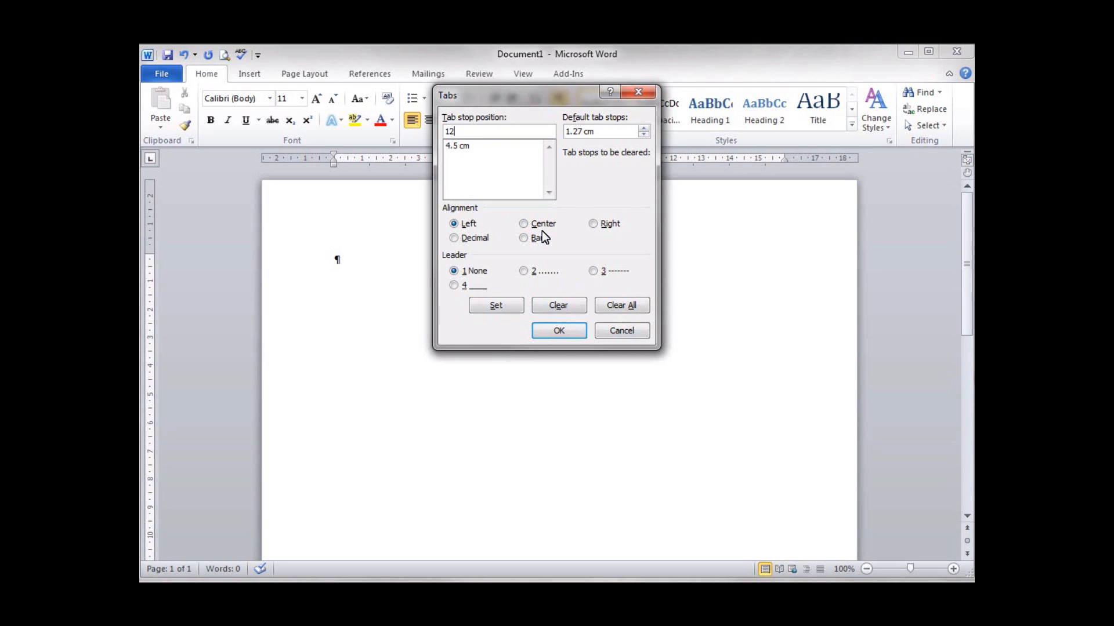
left_click(457, 240)
left_click(525, 273)
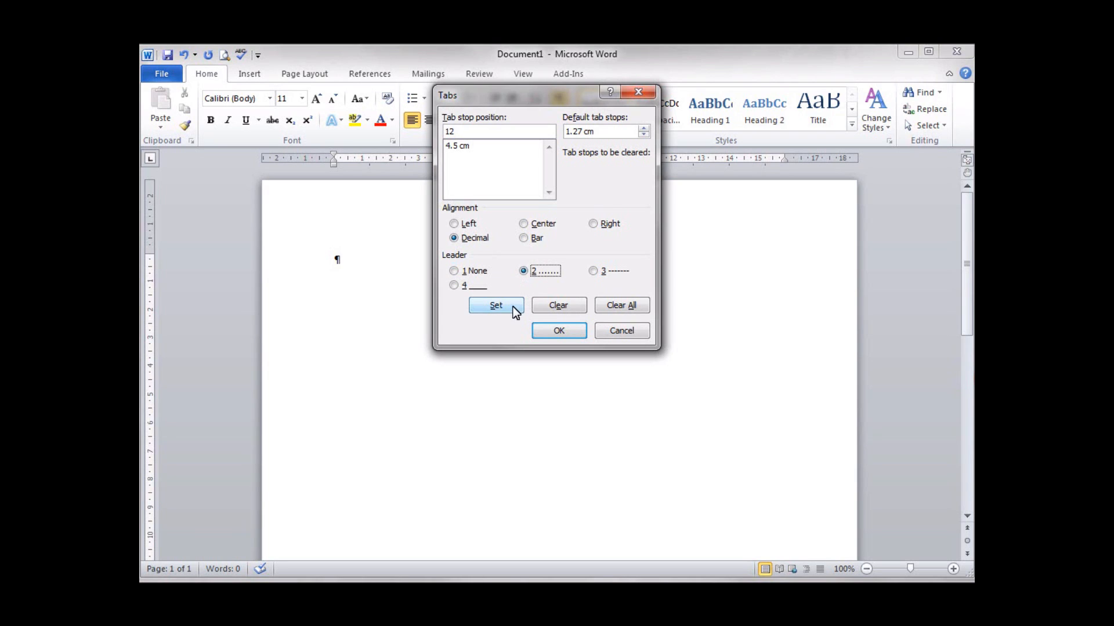
left_click(497, 308)
left_click(466, 148)
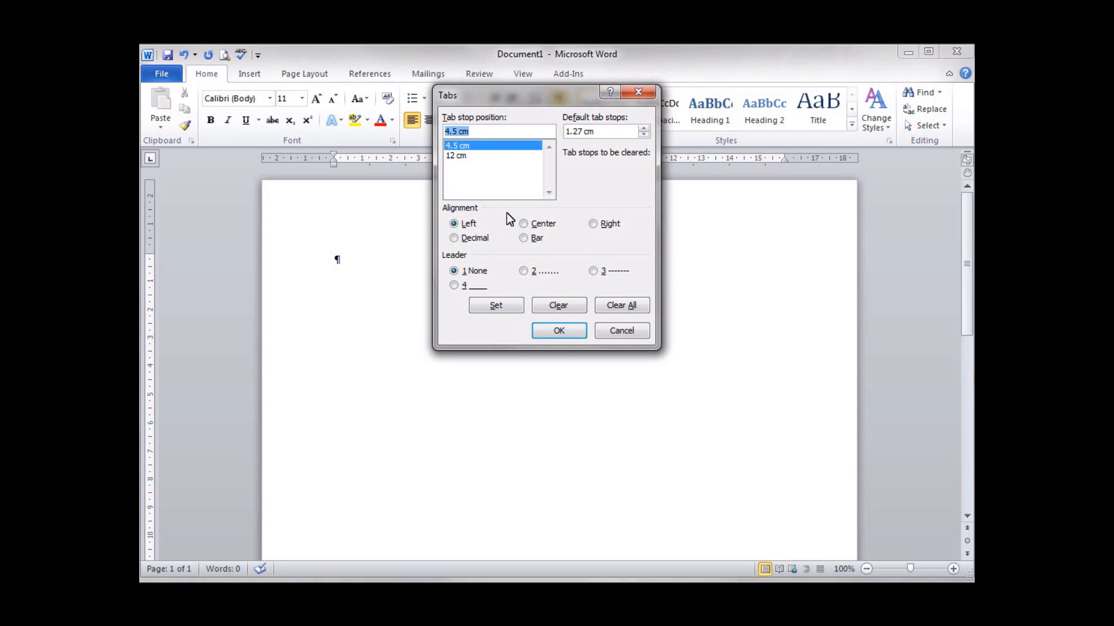
left_click(454, 155)
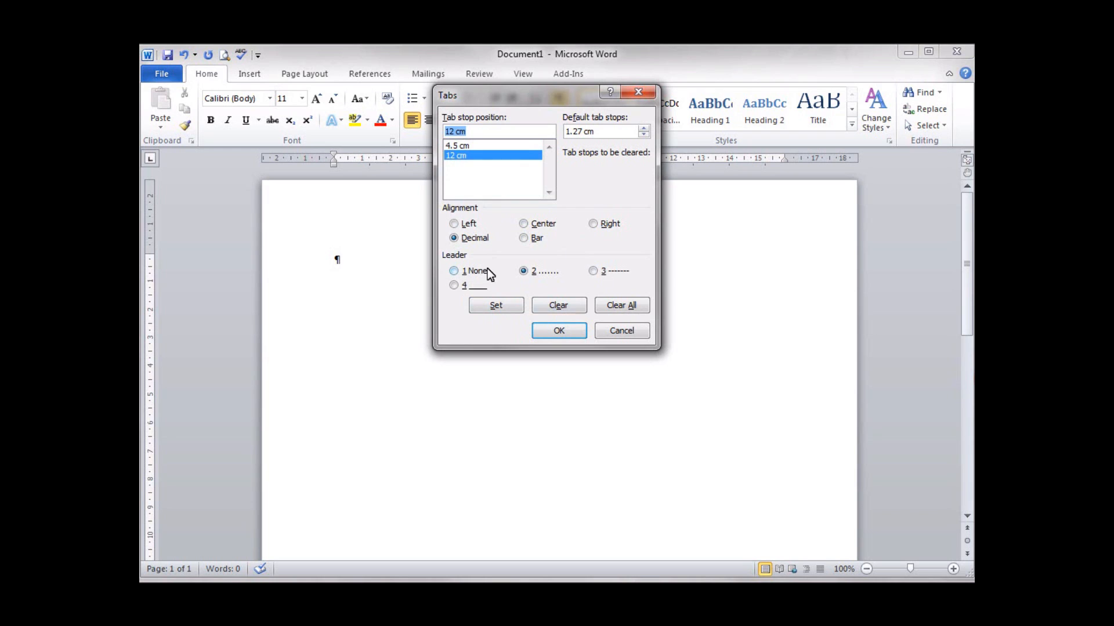
left_click(558, 332)
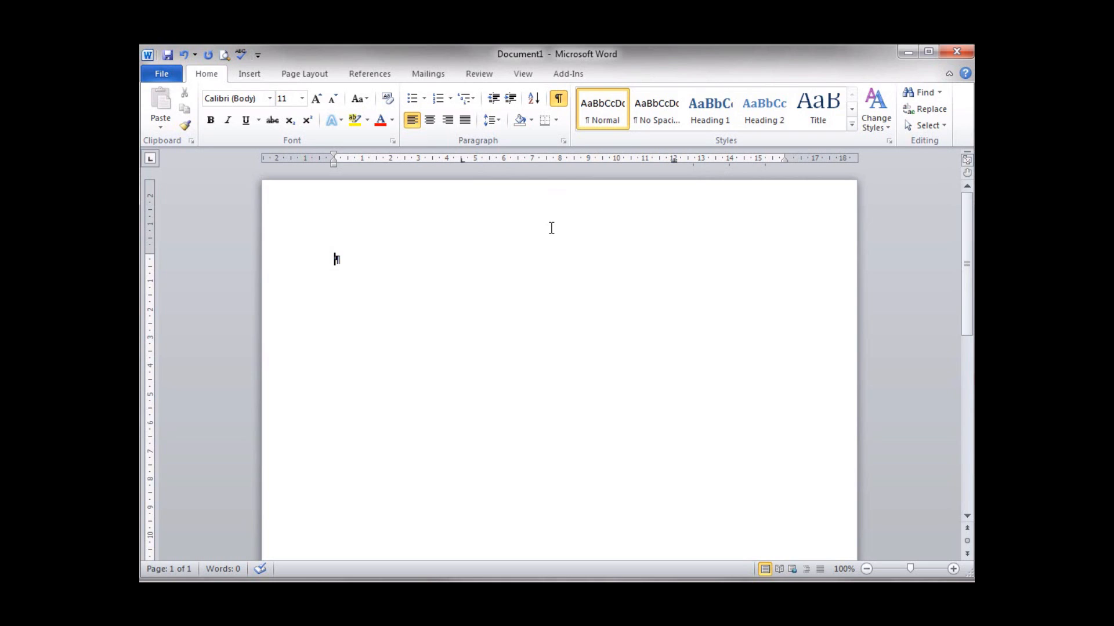
- Tab to the 4.5 cm stop on the empty line, then toggle formatting marks off and on
key("Tab")
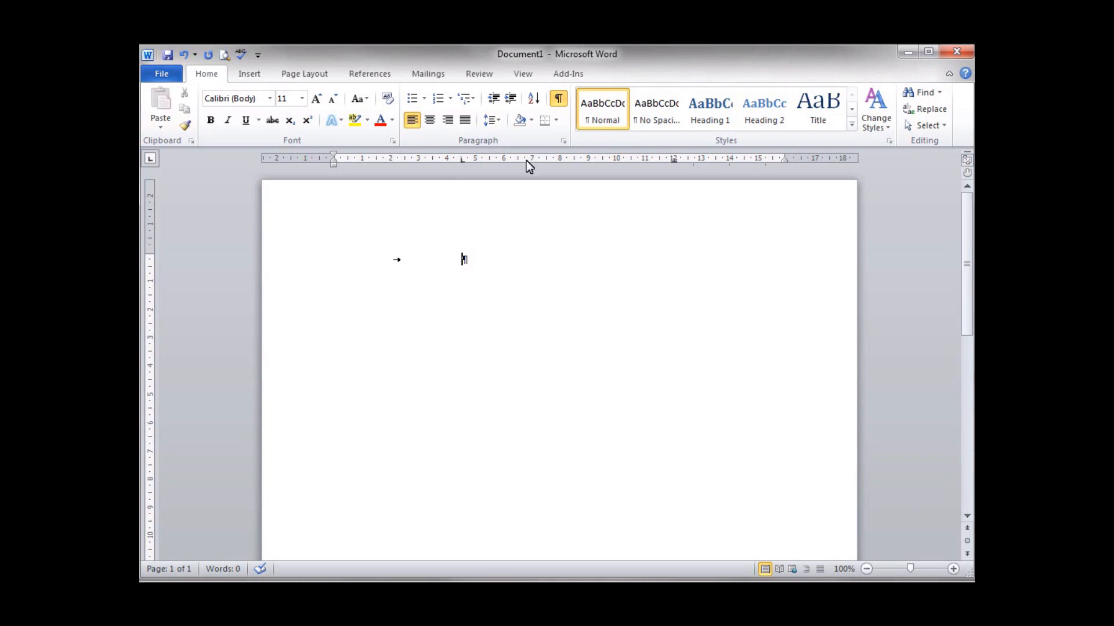
left_click(561, 99)
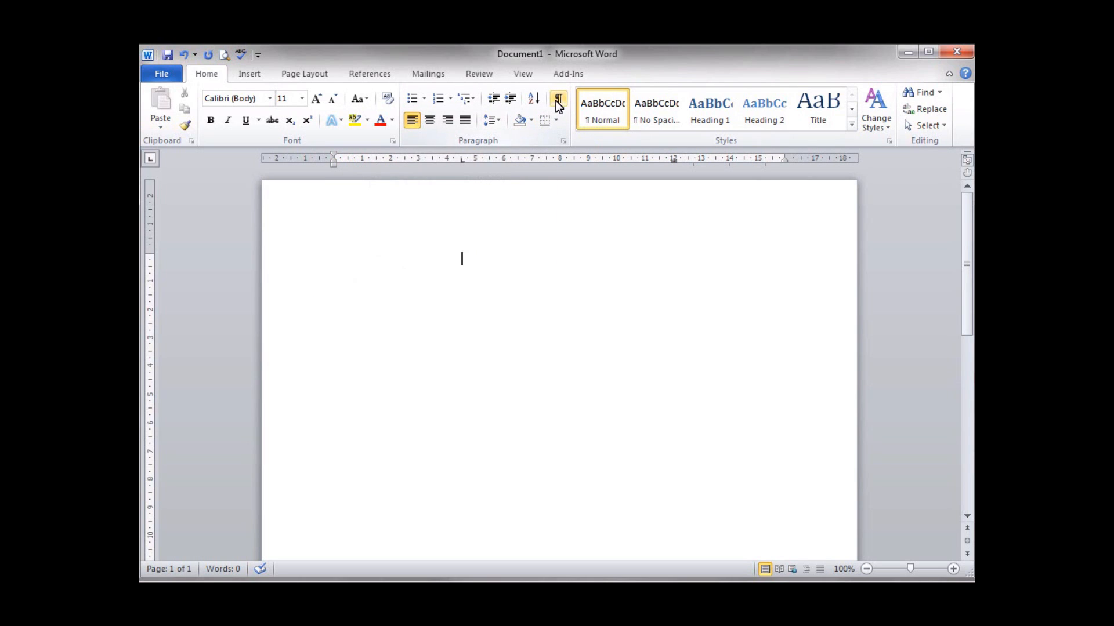
left_click(560, 102)
- Type 'Tab', then add a dotted-leader tab and the price 23.34
type("Tab1")
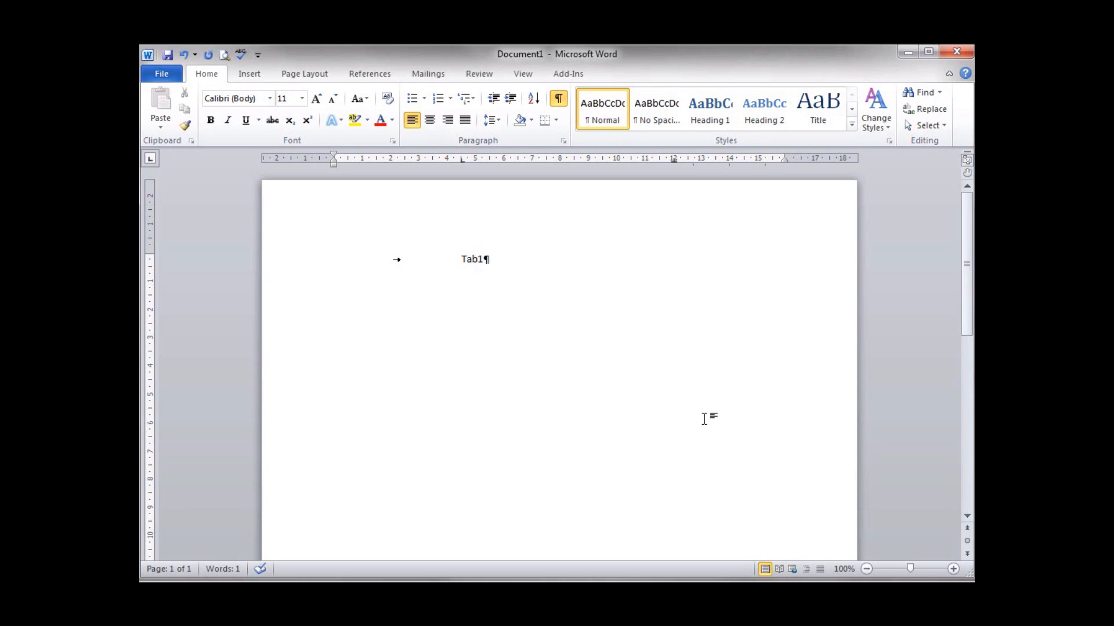
key("Tab")
type("23.34")
- Add a new tabbed line 'Tab2' with a dotted leader to the price 3453.90
key("Return")
key("Tab")
type("Tab2")
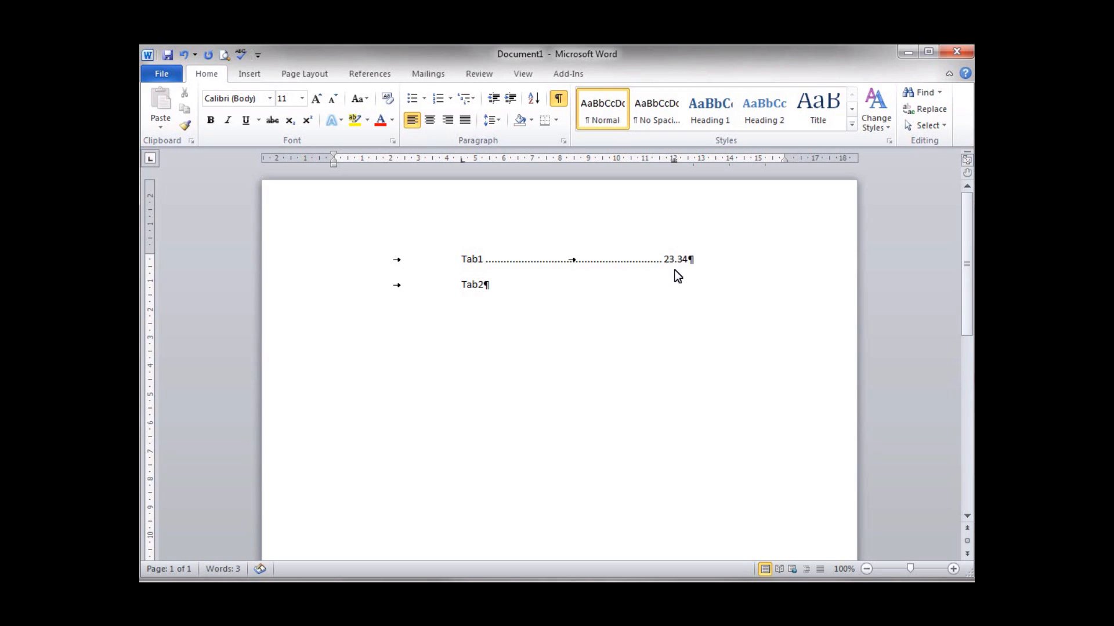
key("Tab")
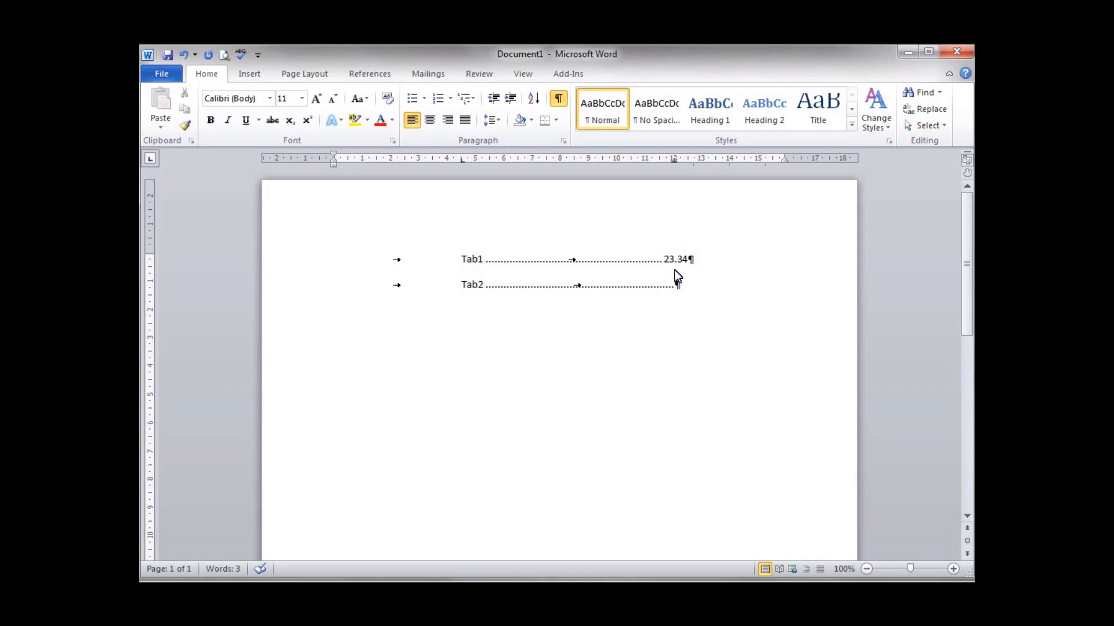
type("3453.5")
type("0")
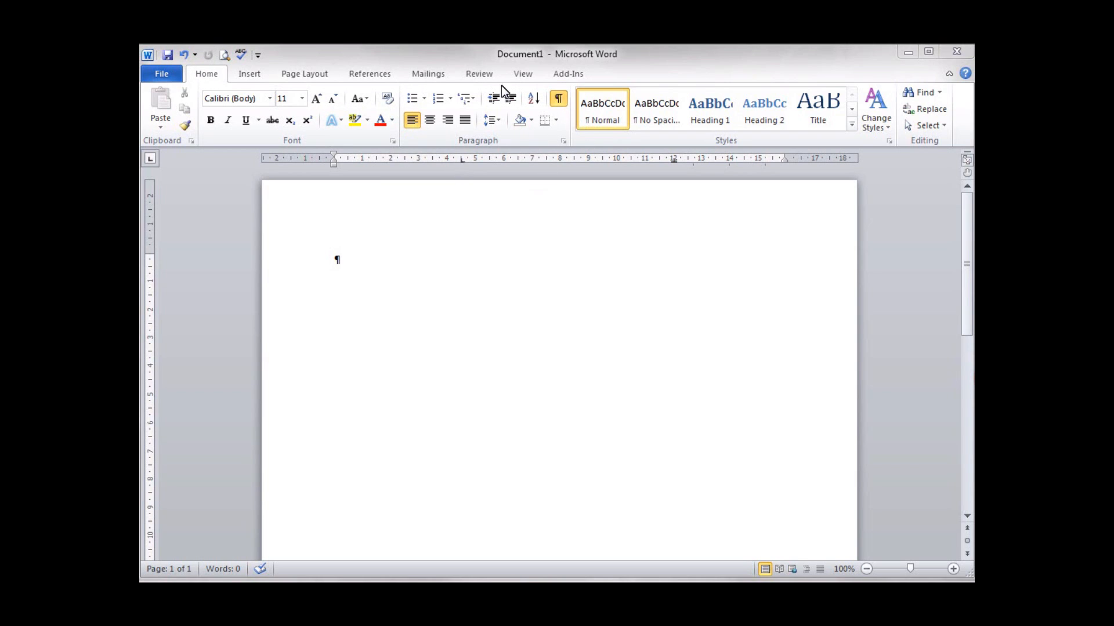
- Open the Tabs dialog from the Paragraph settings and clear all existing tab stops
left_click(565, 143)
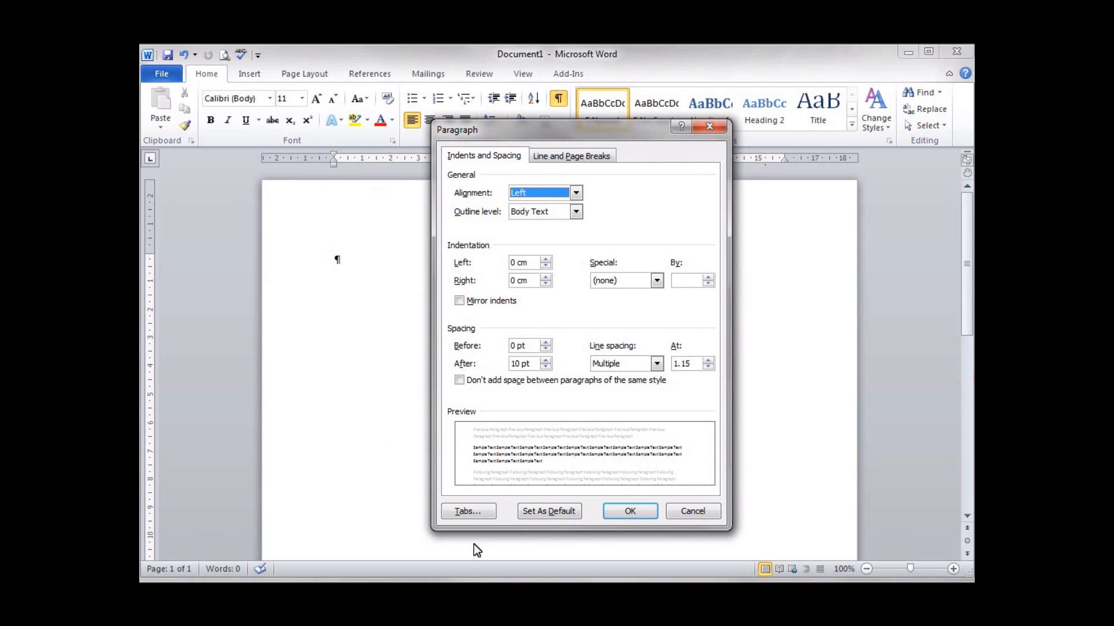
left_click(468, 512)
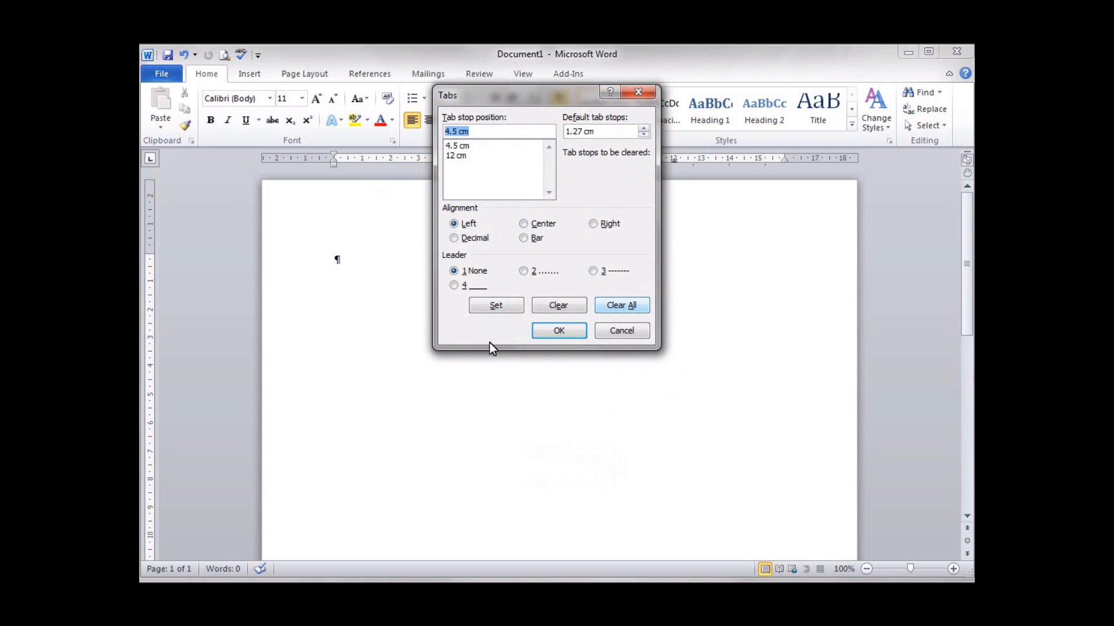
left_click(620, 307)
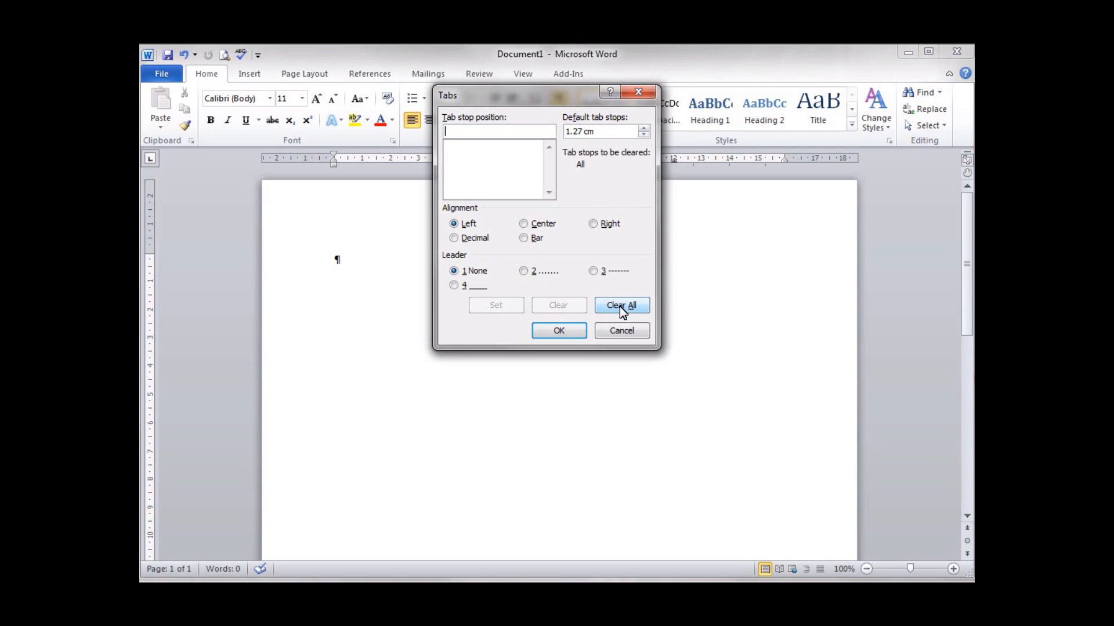
- Set left tab stops at 4.5, 7.5 and 8.5 cm and apply them
type("4.")
type("5")
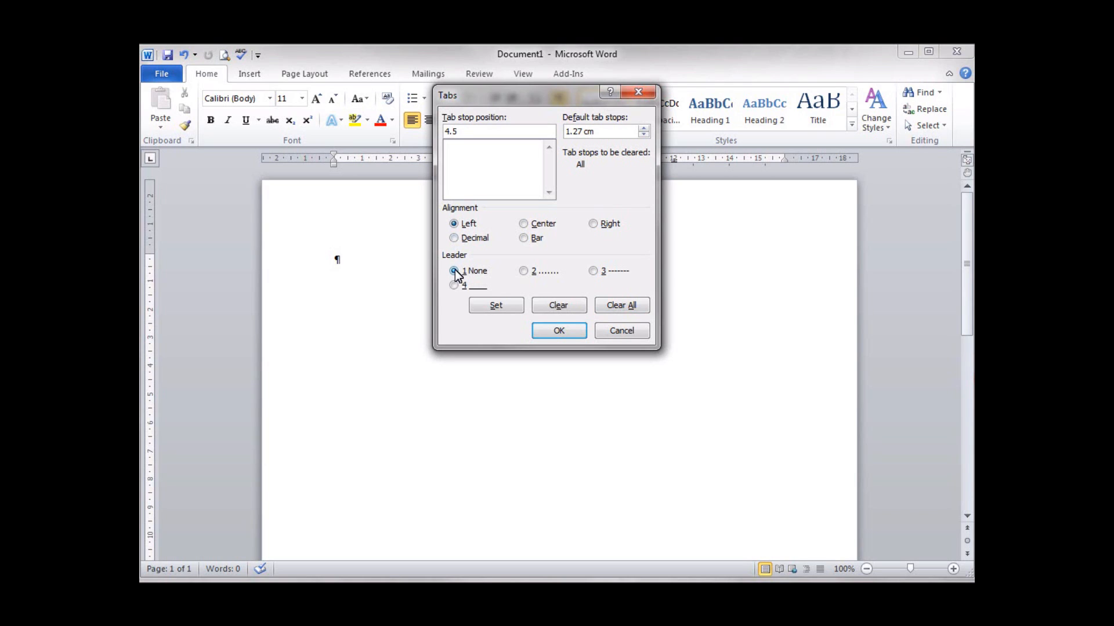
left_click(498, 311)
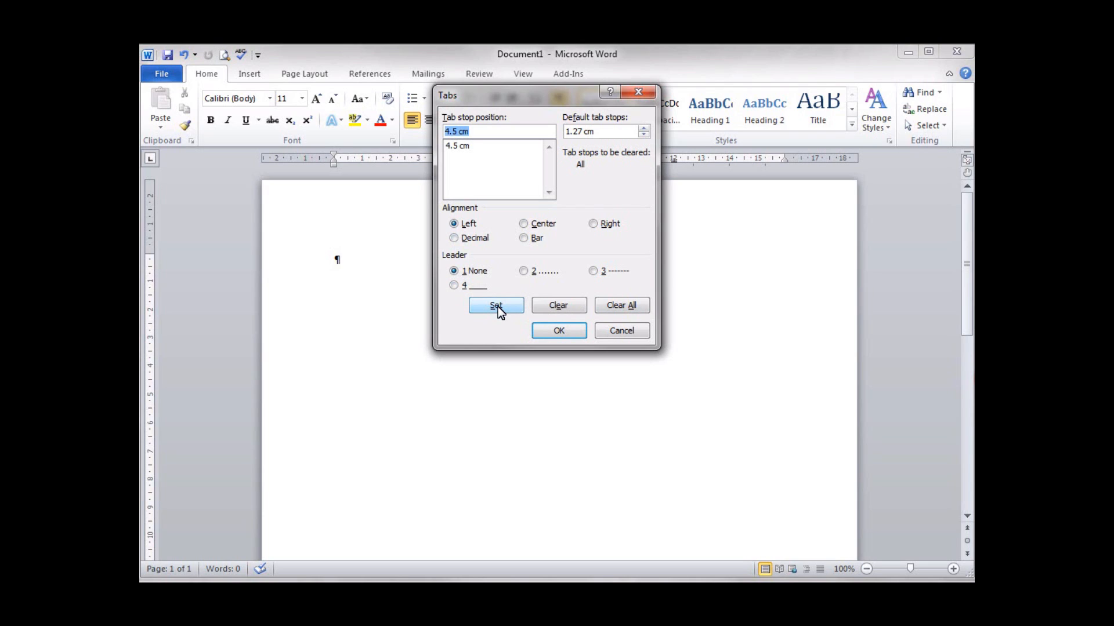
type("7.5")
left_click(496, 306)
type("8.5")
left_click(482, 307)
left_click(559, 326)
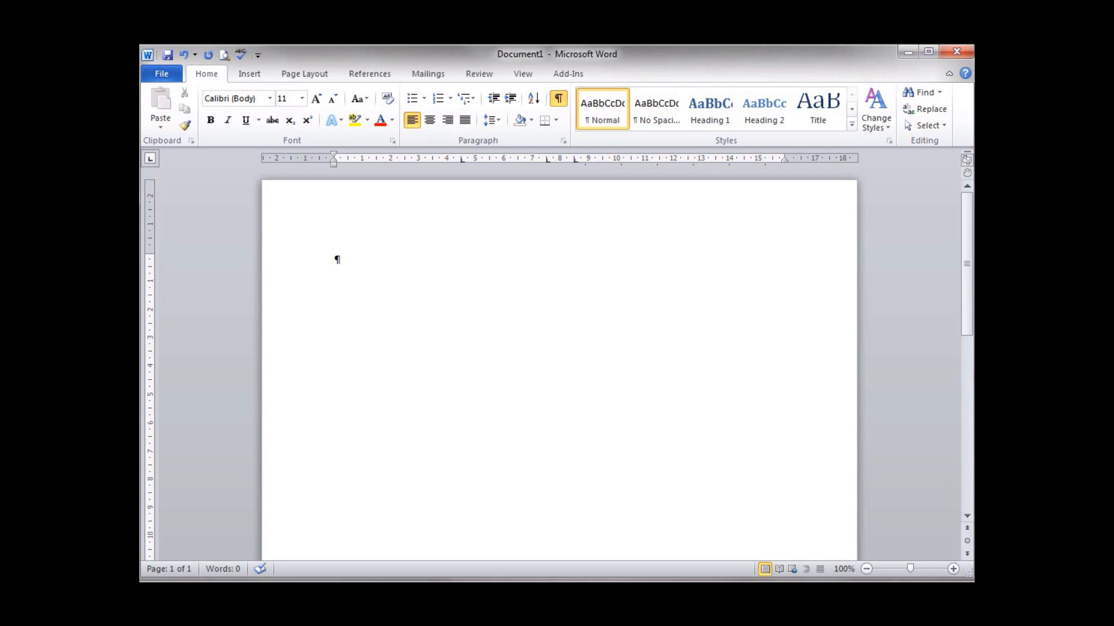
- Type 'Assingment List' on the first line and start a new empty line below it
type("Assingment List")
key("Return")
- Correct 'Assingment' to 'Assignment' and centre the heading
right_click(353, 259)
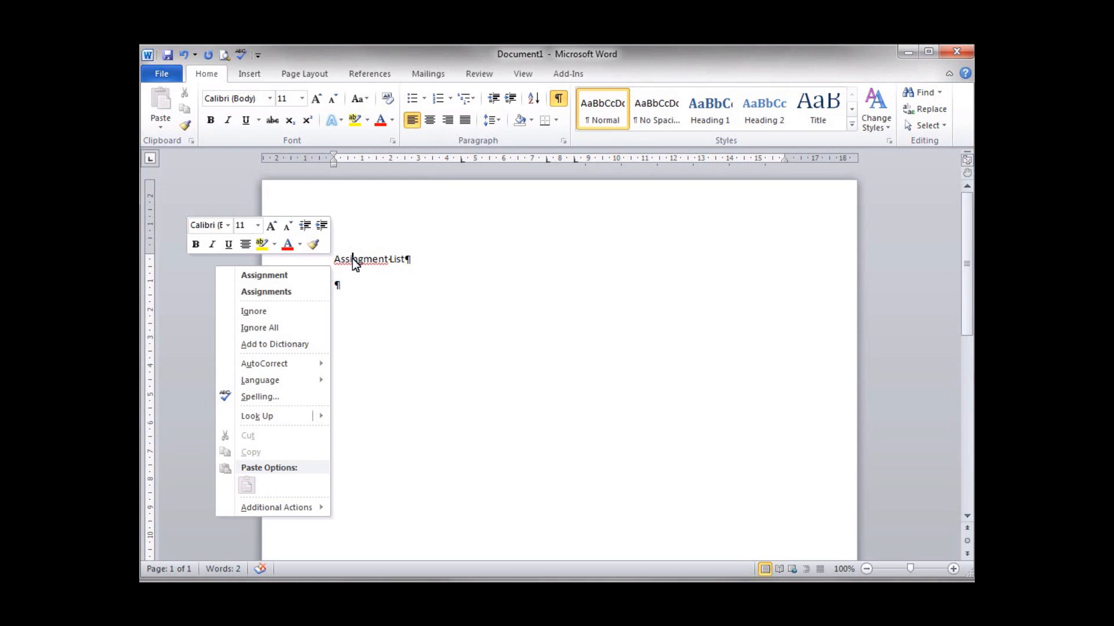
left_click(301, 275)
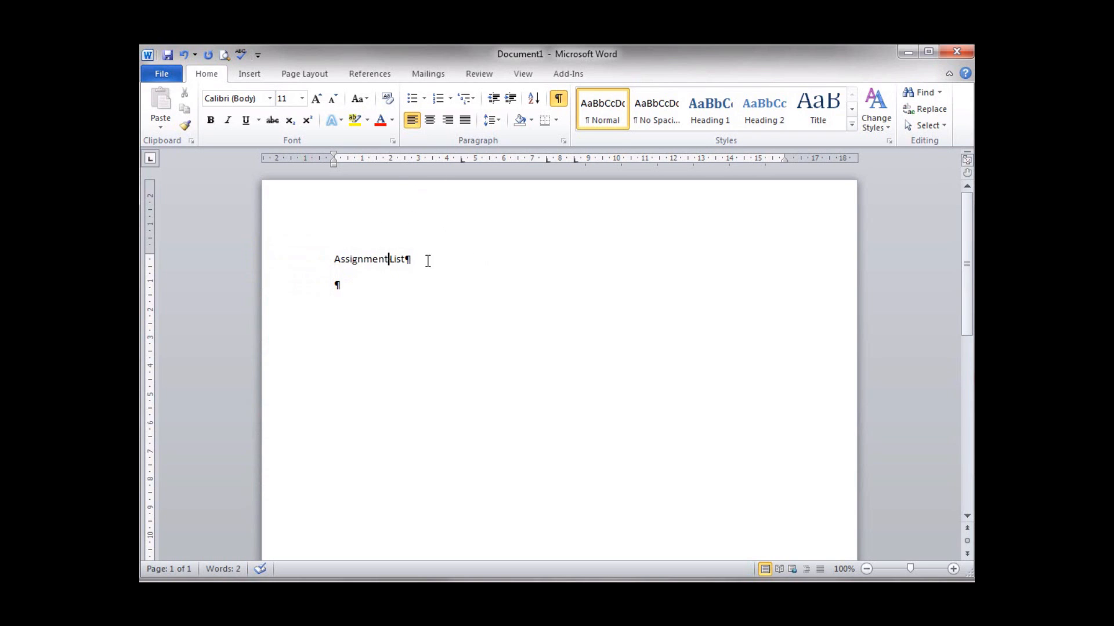
left_click(429, 119)
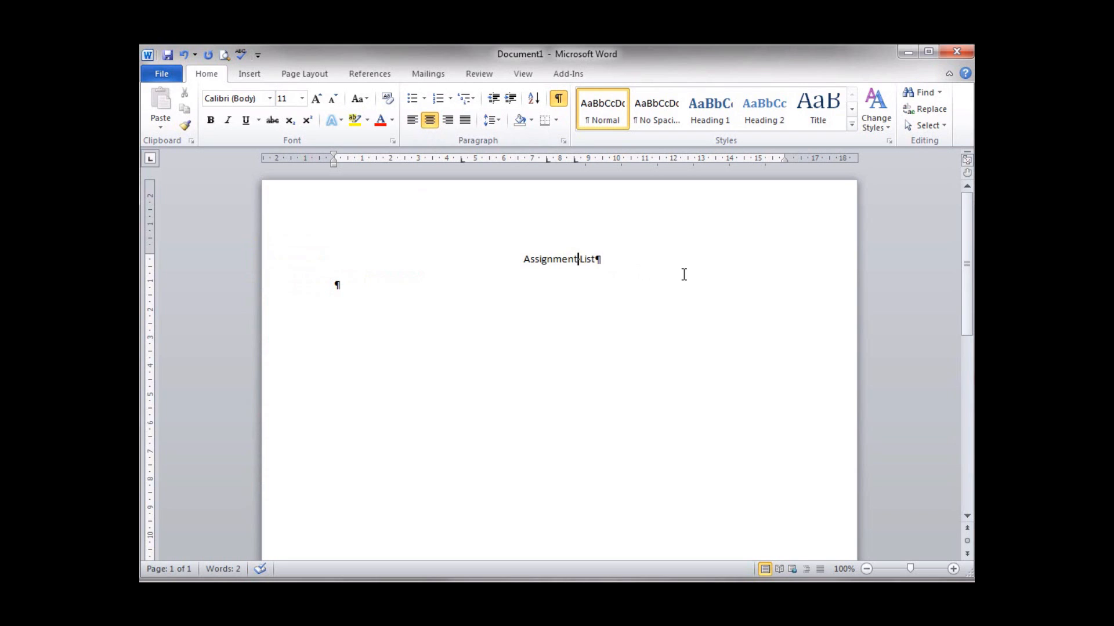
- Change the heading to UPPERCASE and indent the next line to the first tab stop
left_click_drag(519, 259, 590, 258)
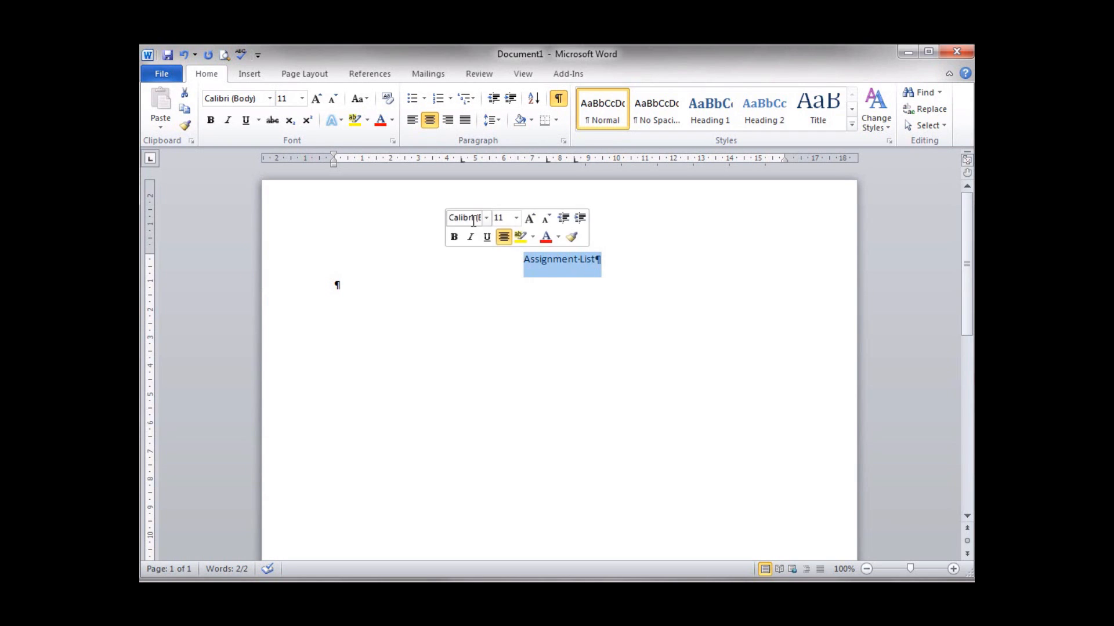
left_click(367, 100)
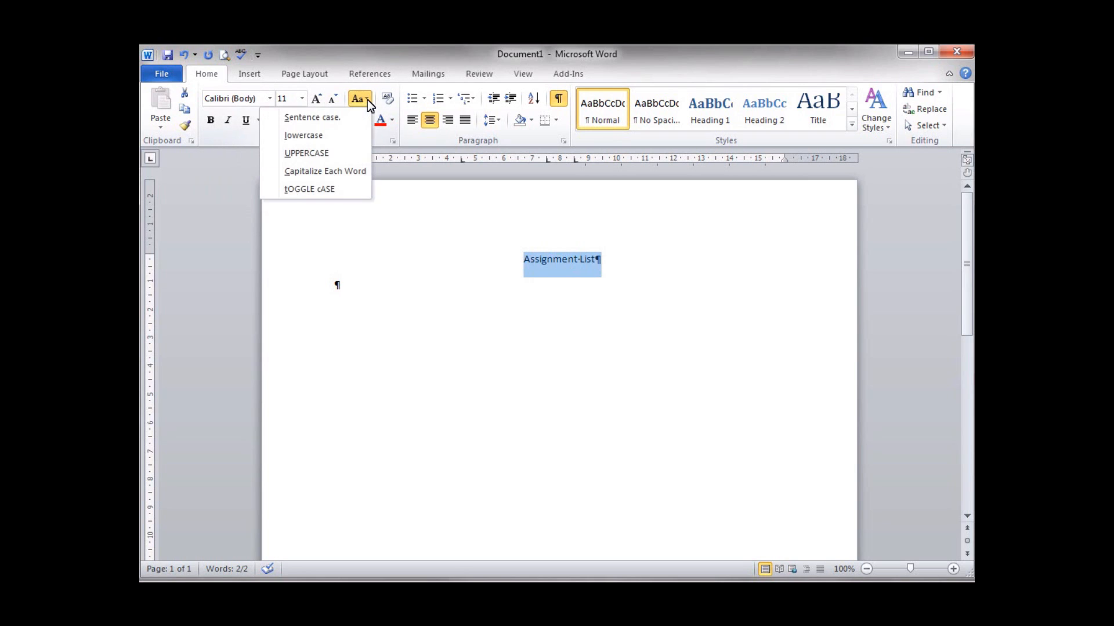
left_click(323, 154)
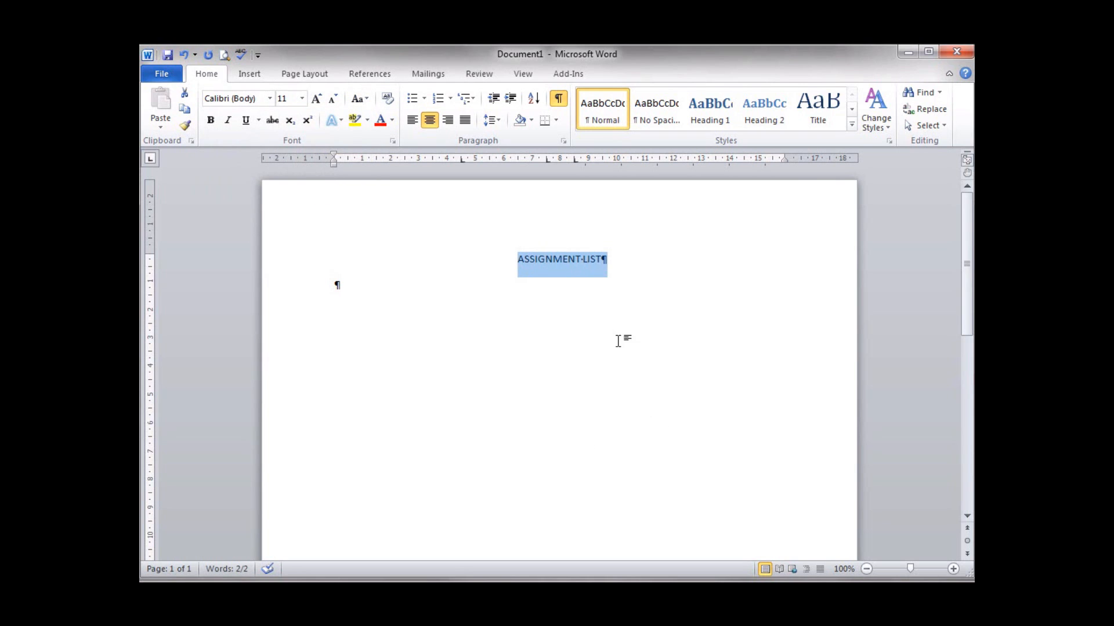
left_click(400, 295)
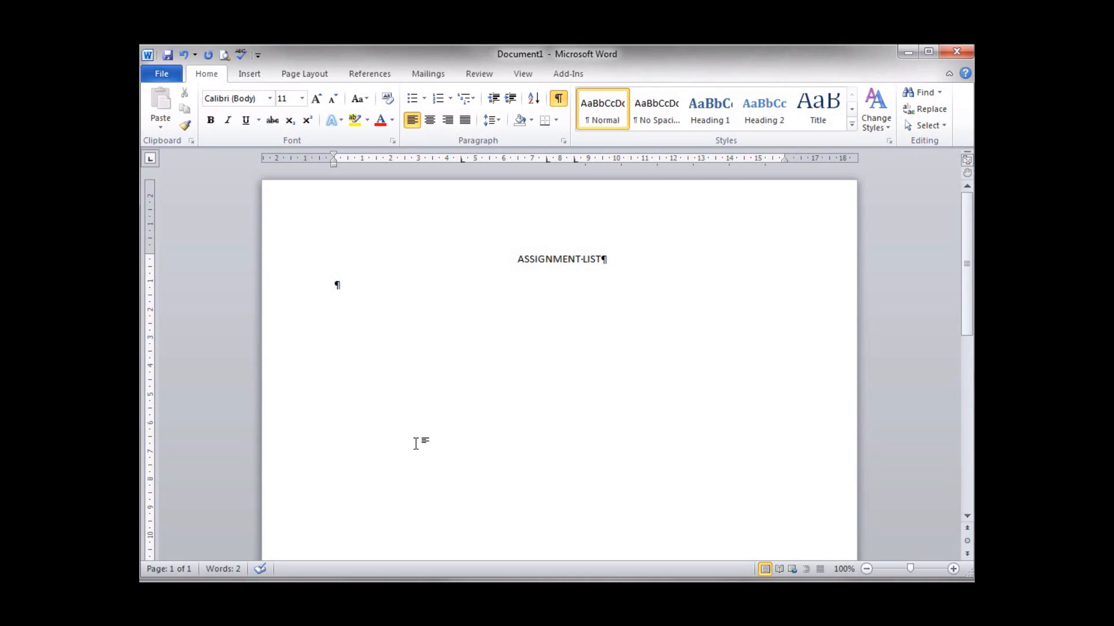
key("Tab")
- Type the tab-aligned memo line 'To : All Employees'
type("To")
key("Tab")
type(":")
key("Tab")
type("All Employees")
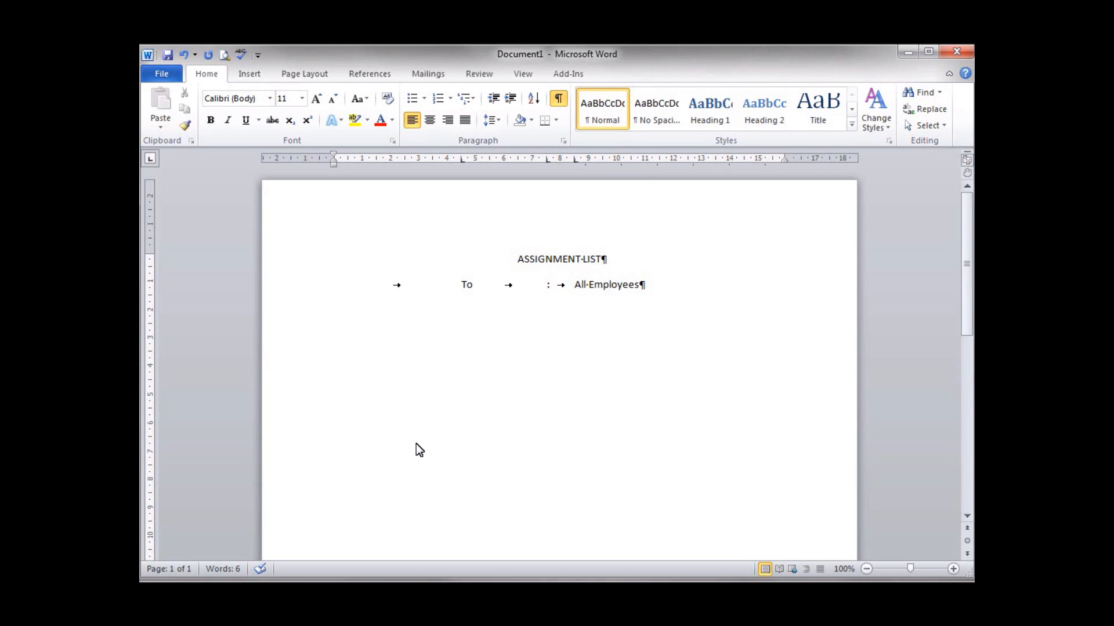
key("Return")
- Add an indented, tab-aligned 'From :' line with the sender's name
key("Tab")
type("From")
key("Tab")
type(":")
key("Tab")
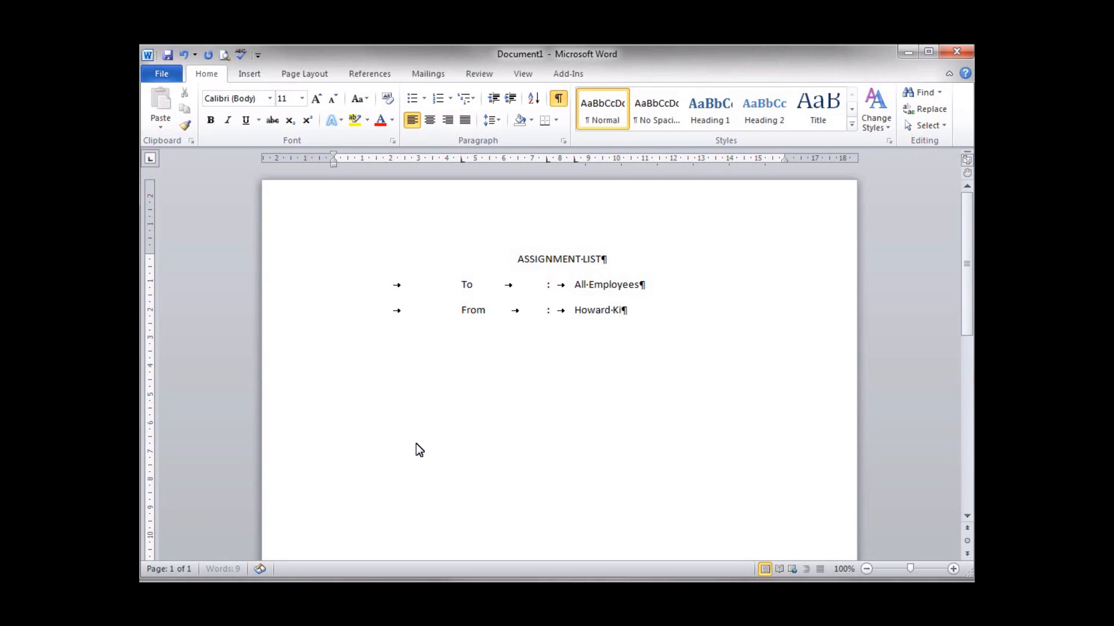
key("Tab")
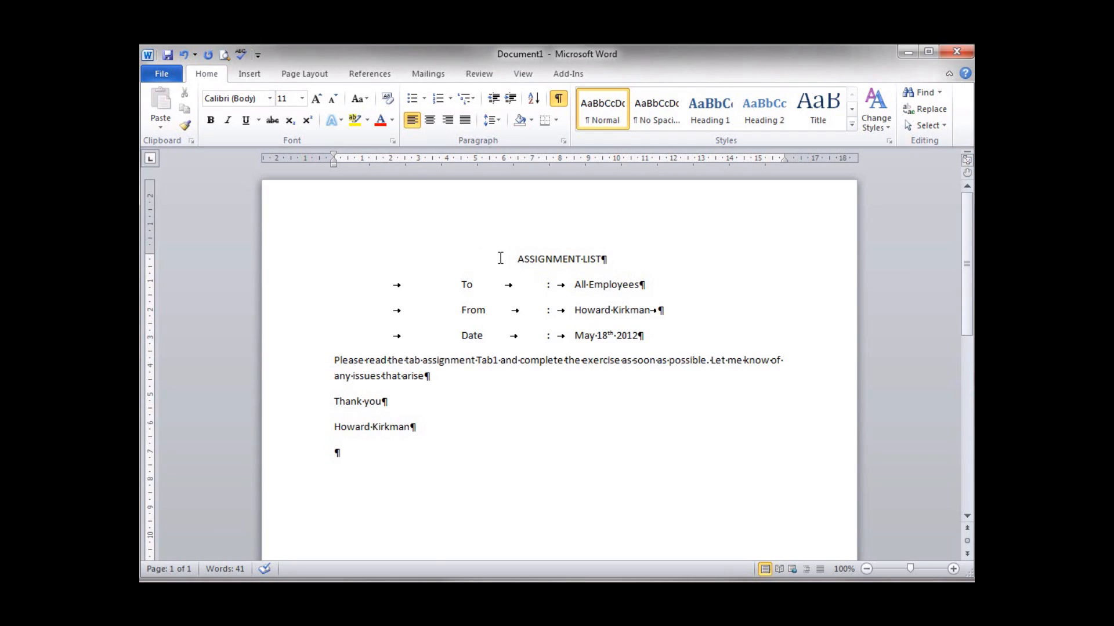
left_click(562, 260)
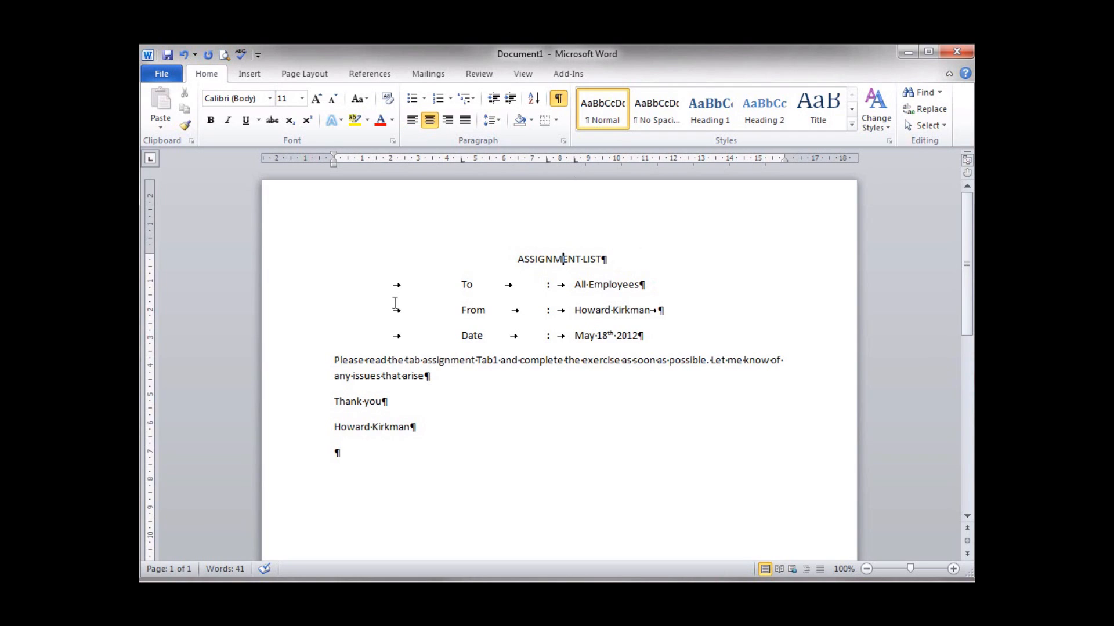
left_click(427, 285)
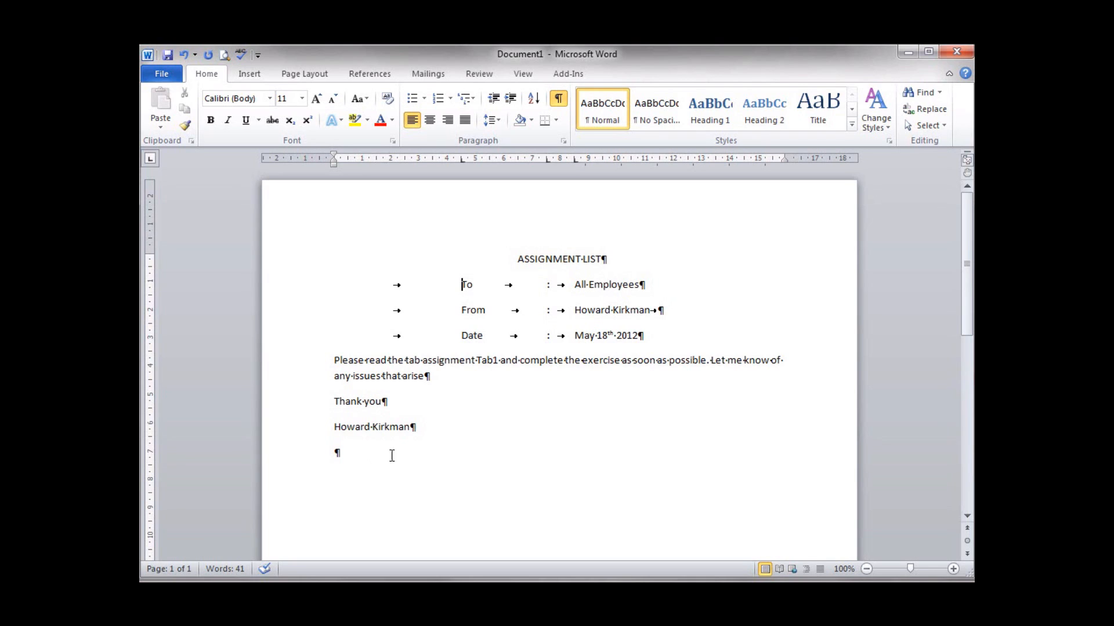
left_click(467, 430)
key("Down")
- Insert a page break after the memo and scroll down to the blank page 2
key("ctrl+Return")
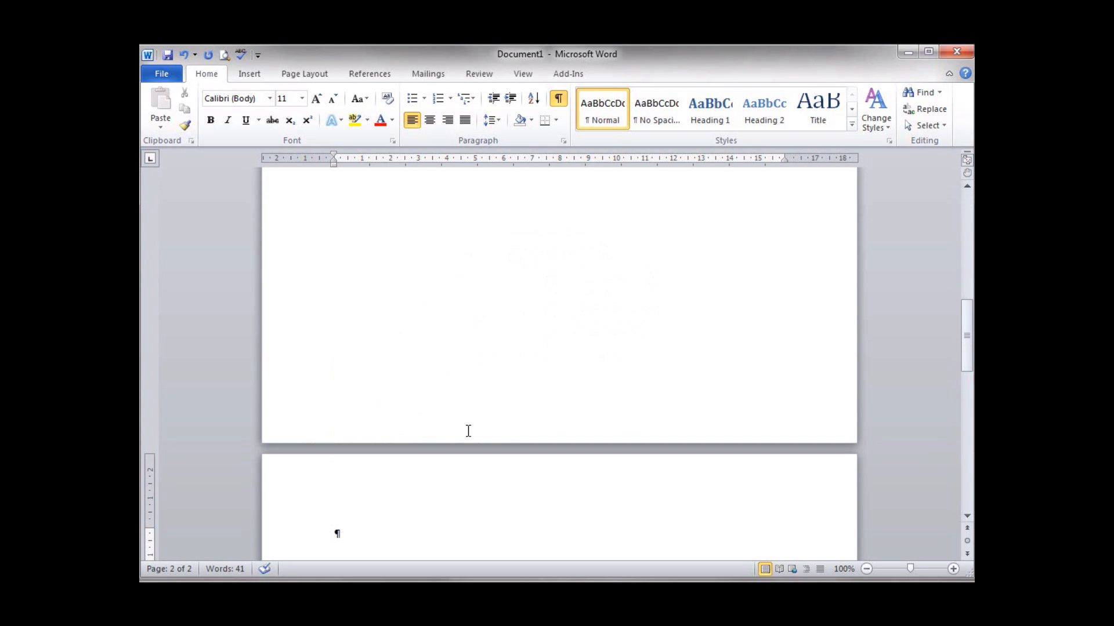
scroll(529, 385, "down", 5)
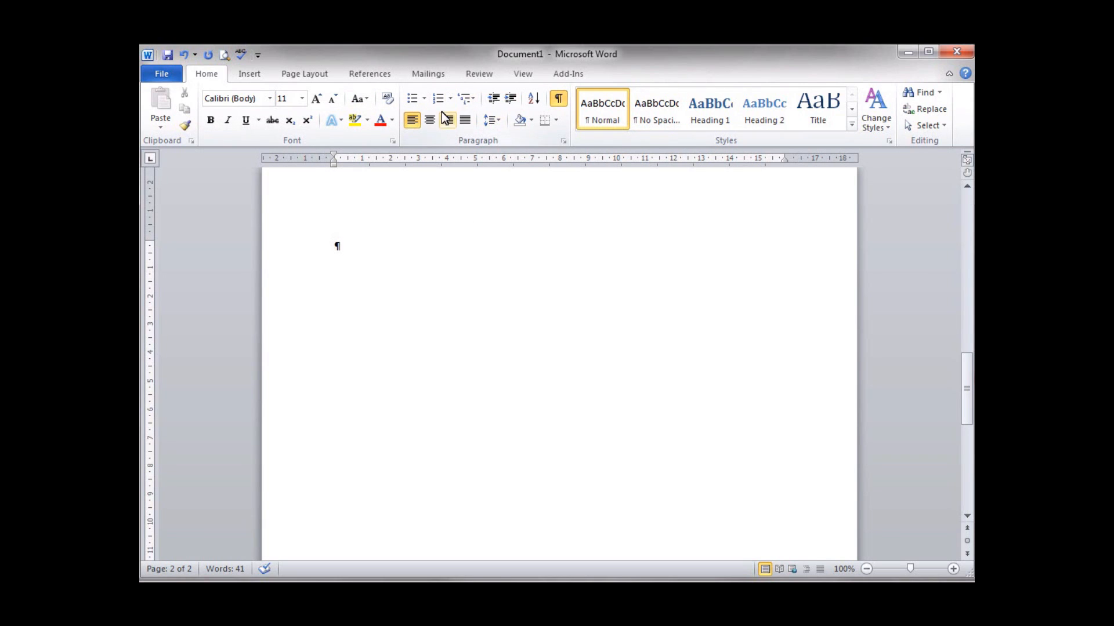
- Set left tab stops at 3 cm and 7 cm and a centred tab stop at 12 cm
left_click(562, 143)
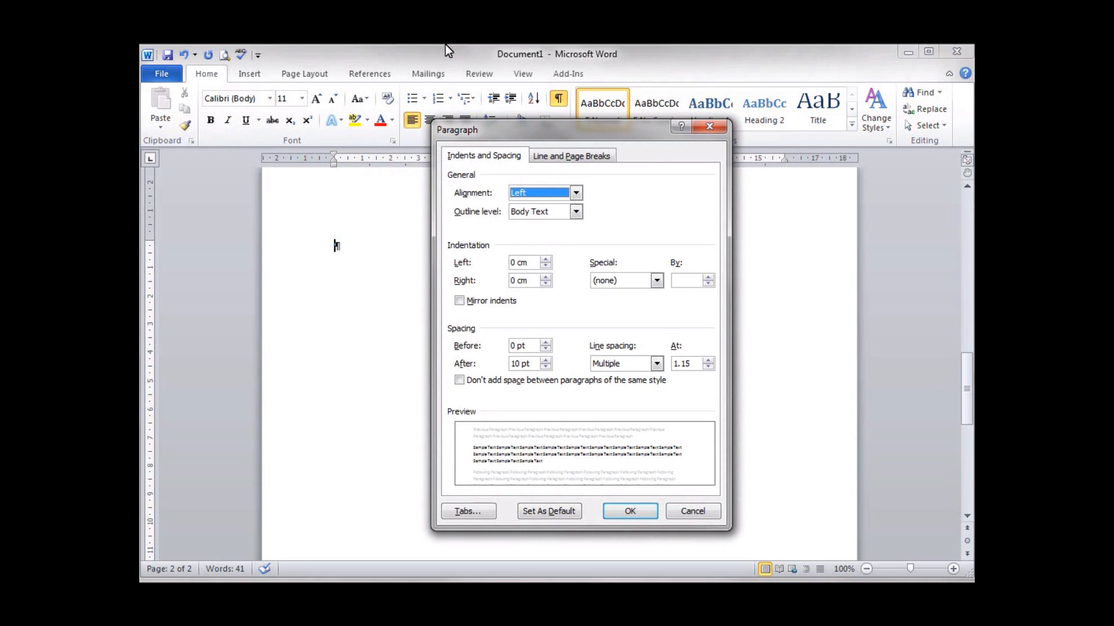
left_click(473, 513)
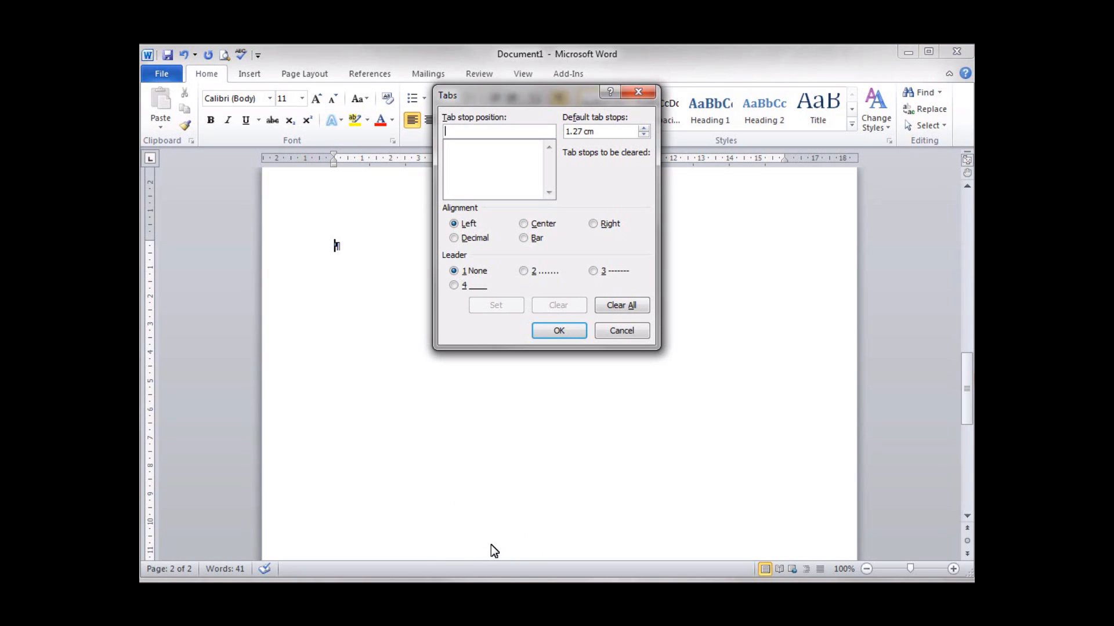
type("3")
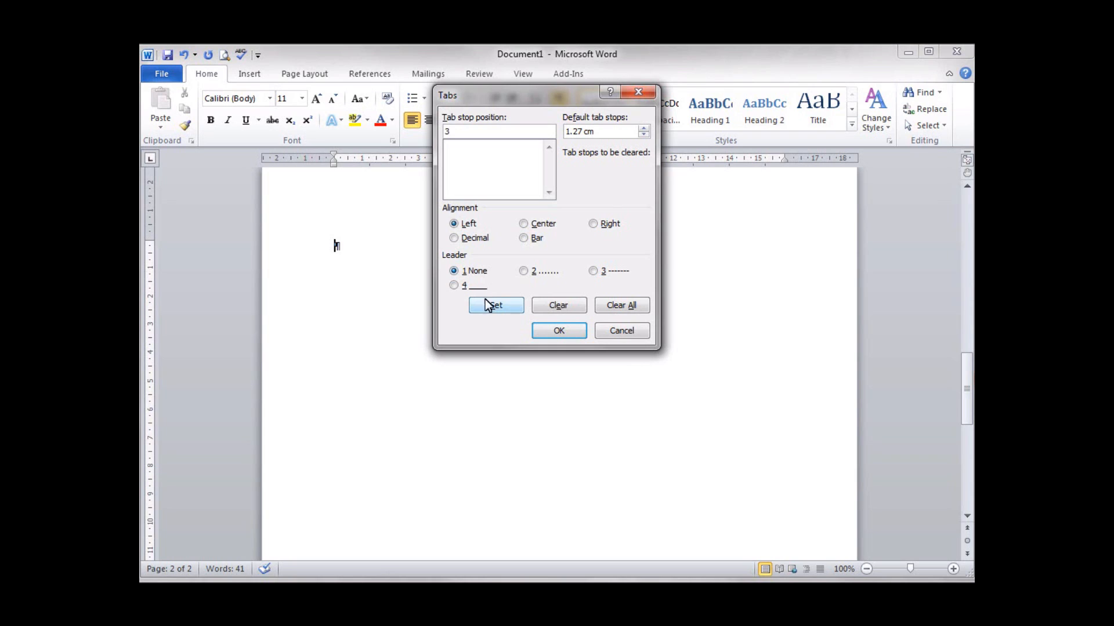
left_click(507, 310)
type("7")
left_click(491, 301)
type("12")
left_click(524, 227)
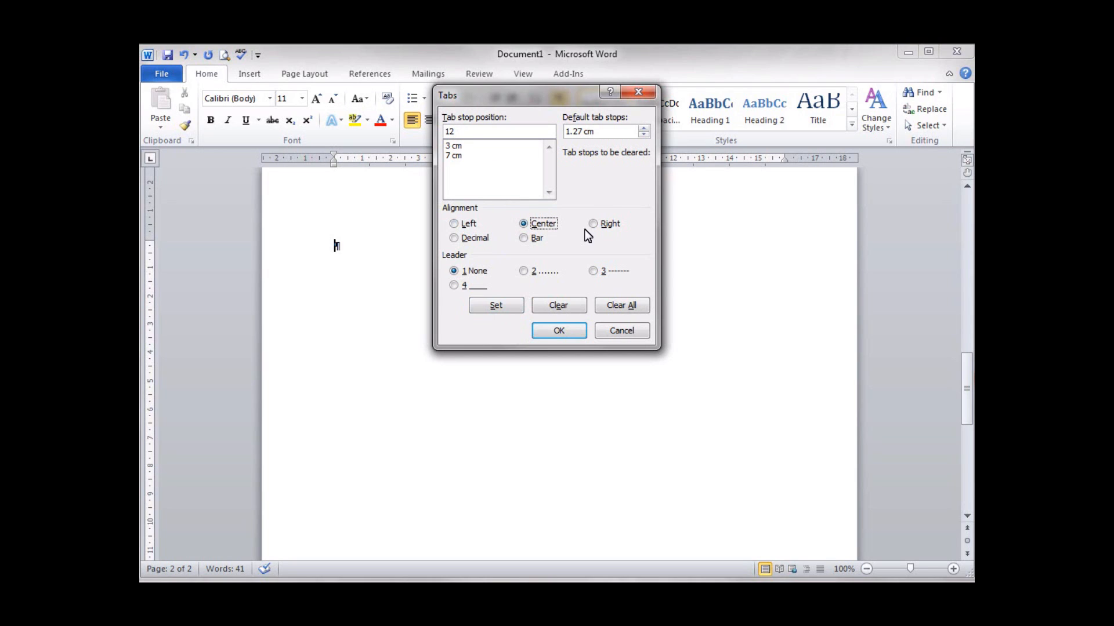
left_click(497, 307)
left_click(559, 331)
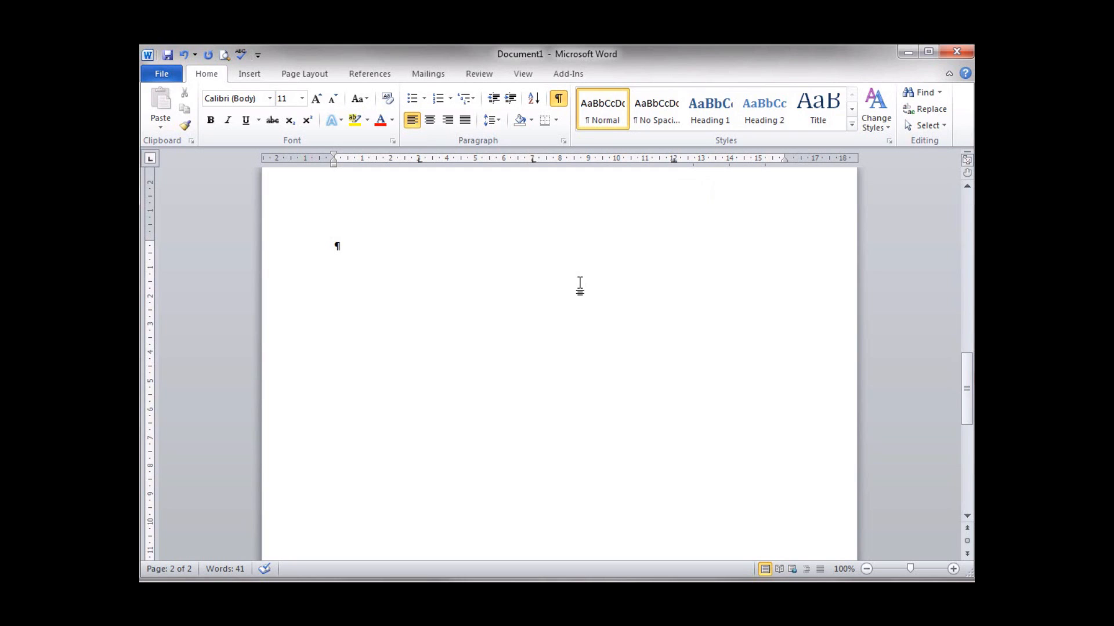
- Type a centred, bold 'May Sales' title with a left-aligned empty line below it
type("May Sales")
left_click(435, 120)
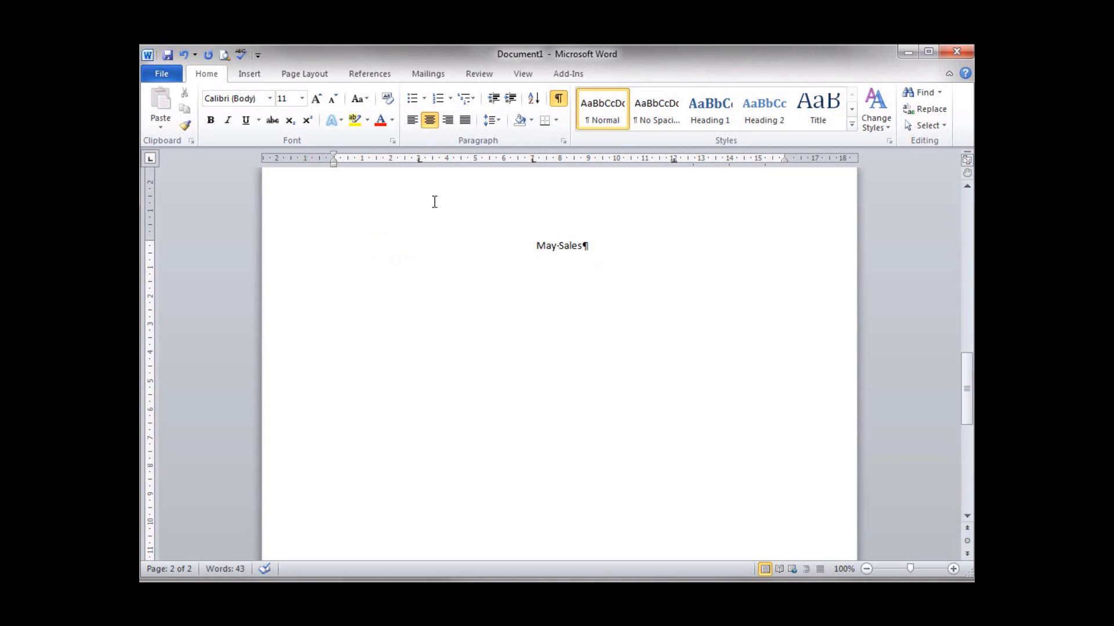
key("Return")
left_click(412, 120)
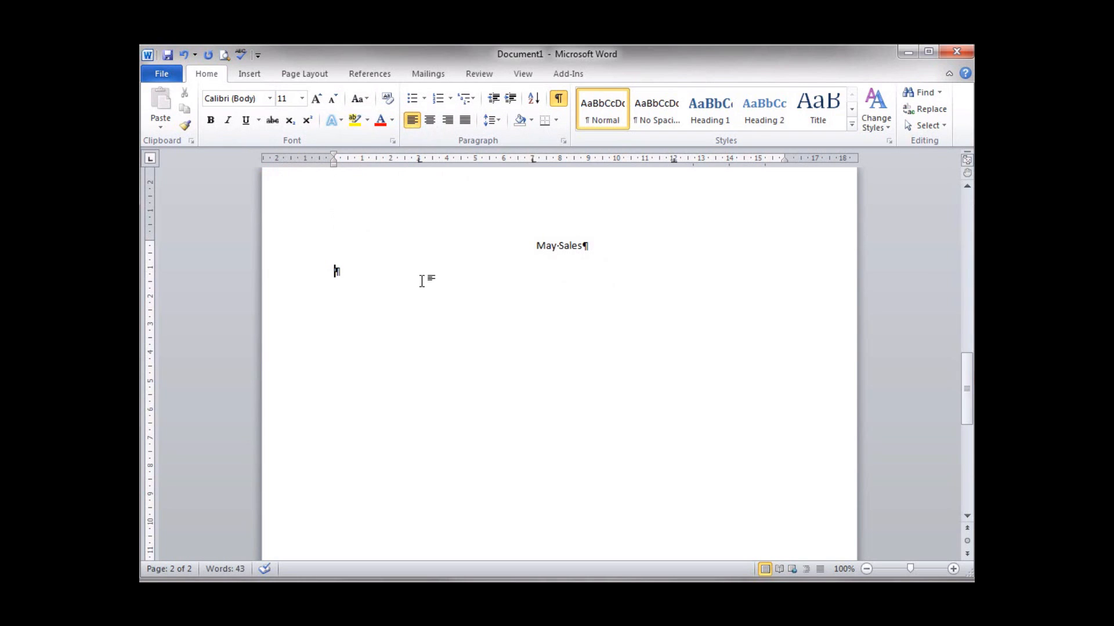
left_click(533, 244)
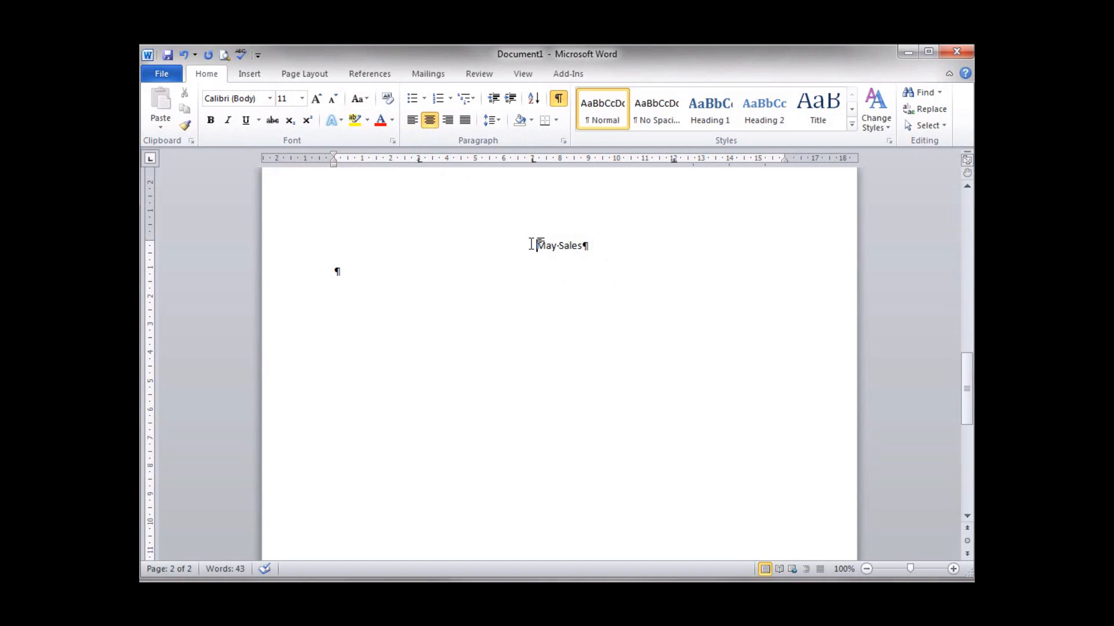
left_click_drag(535, 245, 588, 246)
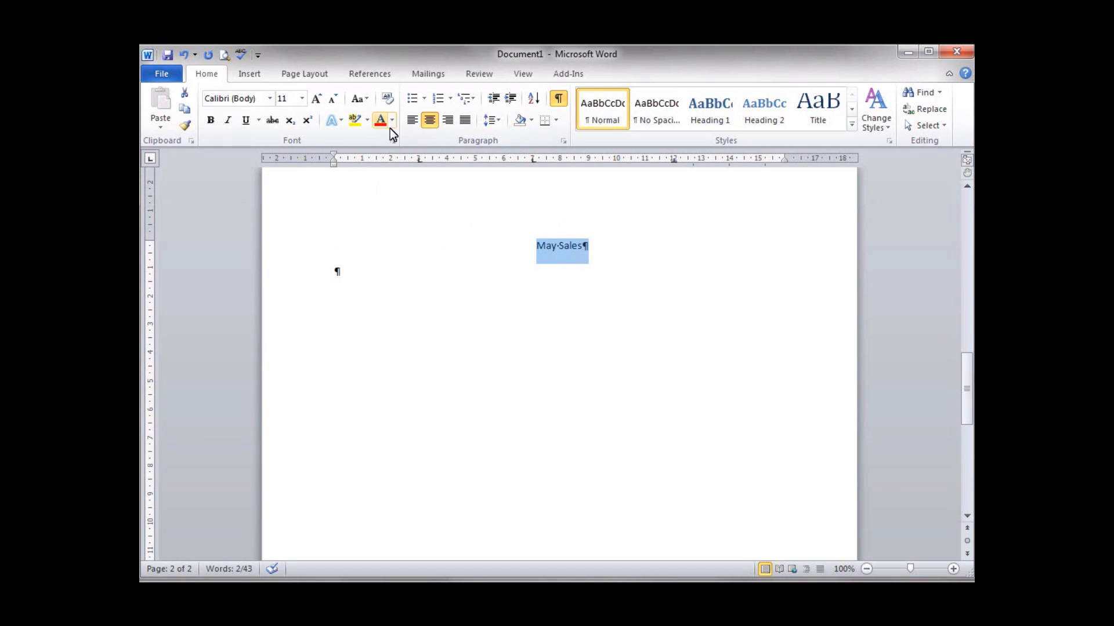
left_click(211, 120)
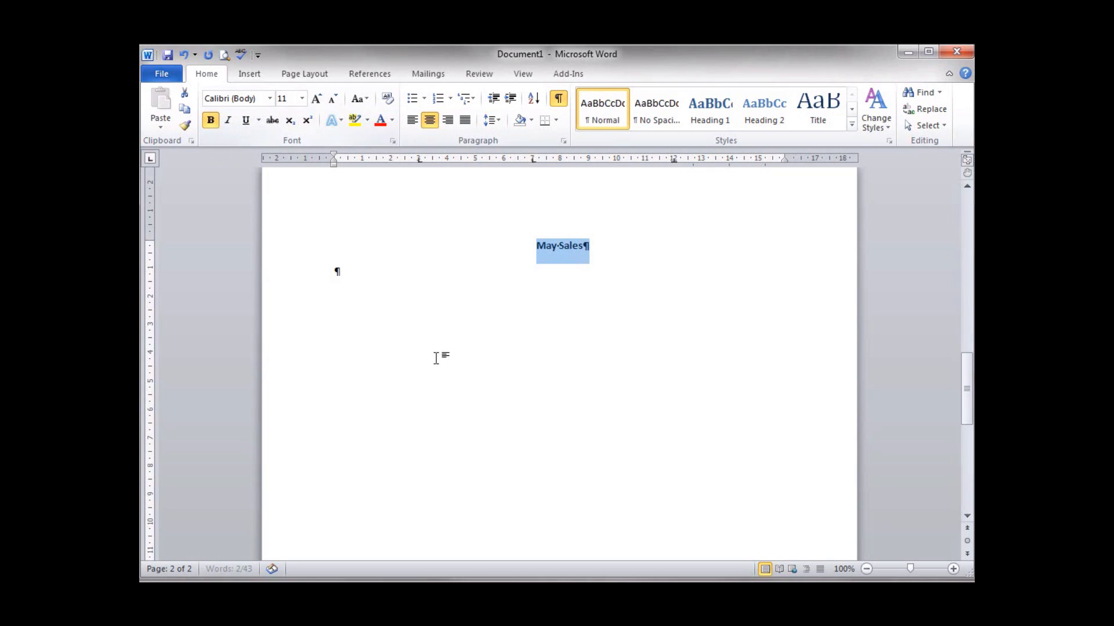
left_click(383, 283)
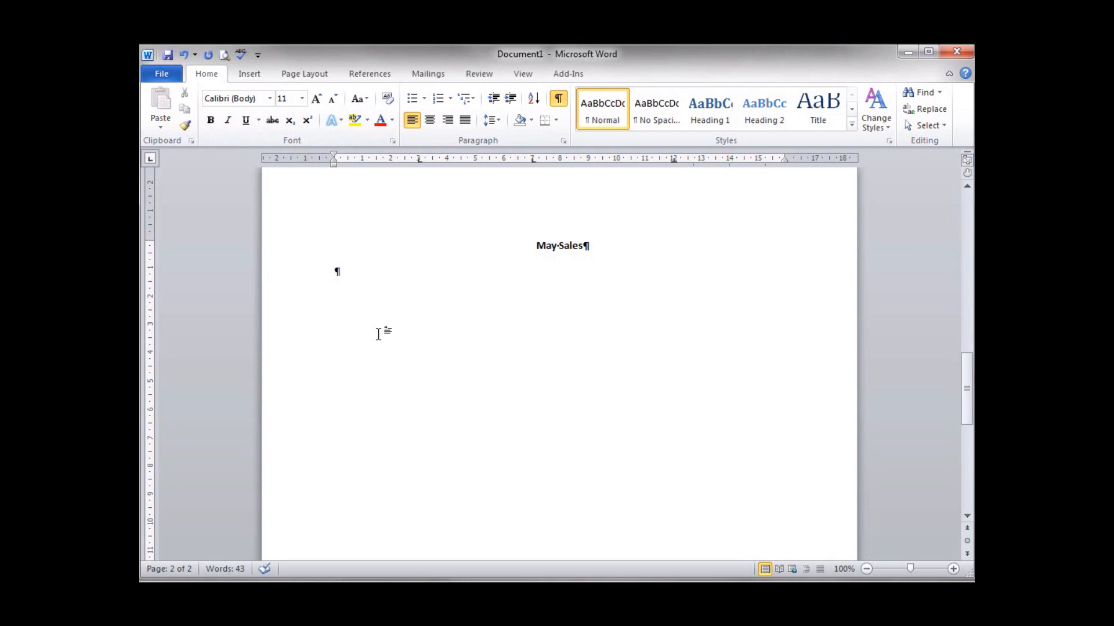
- Type the headings Item, Code and Quantity, each on its own tab stop
type("Item")
key("BackSpace")
key("BackSpace")
key("BackSpace")
key("BackSpace")
key("Tab")
type("Item")
key("Tab")
type("Code")
key("Tab")
type("Quanti")
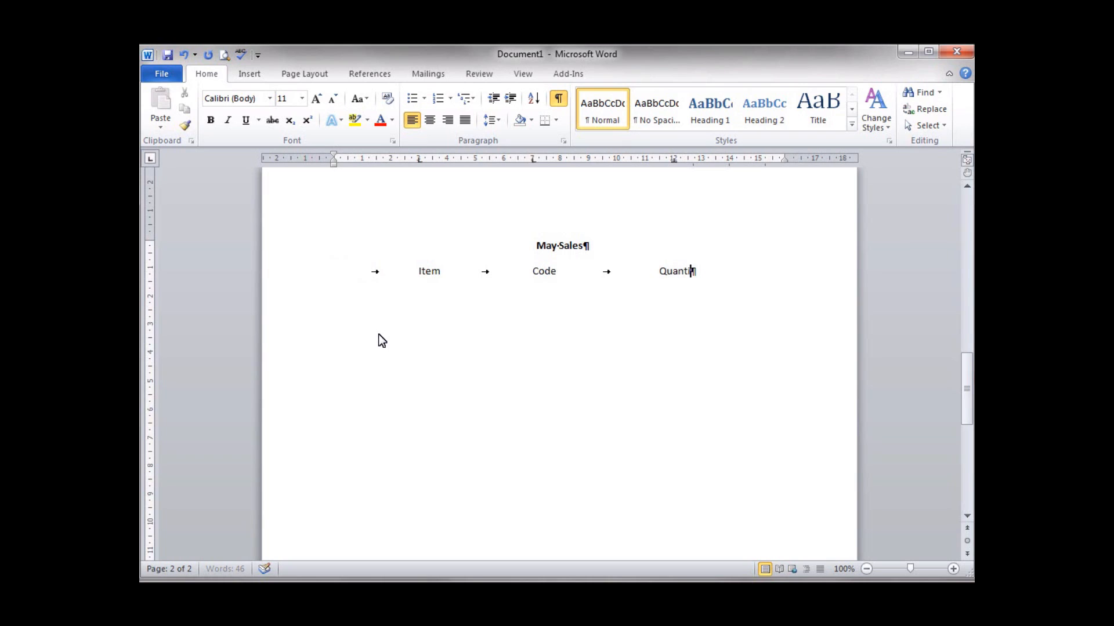
type("ty")
- Make the Item, Code, Quantity heading line bold and uppercase
left_click(295, 275)
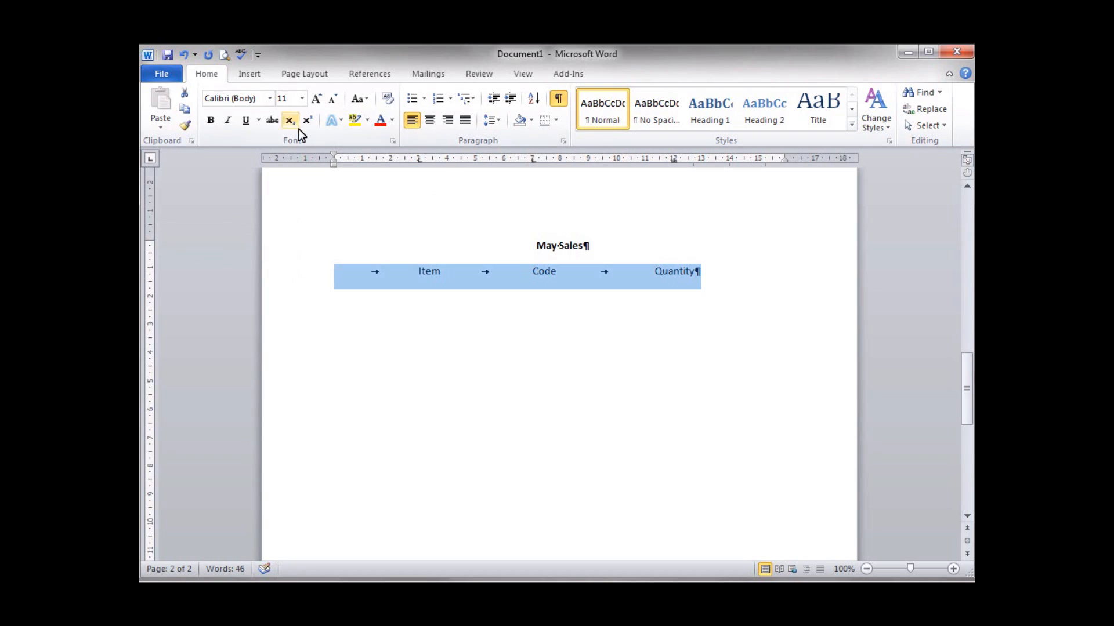
left_click(208, 120)
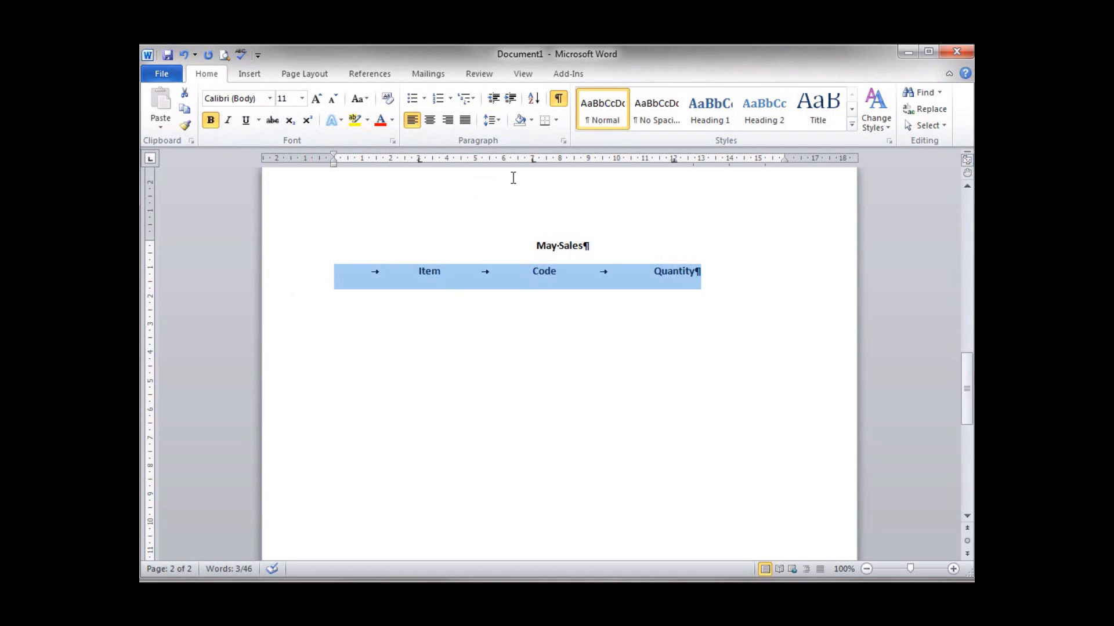
left_click(366, 100)
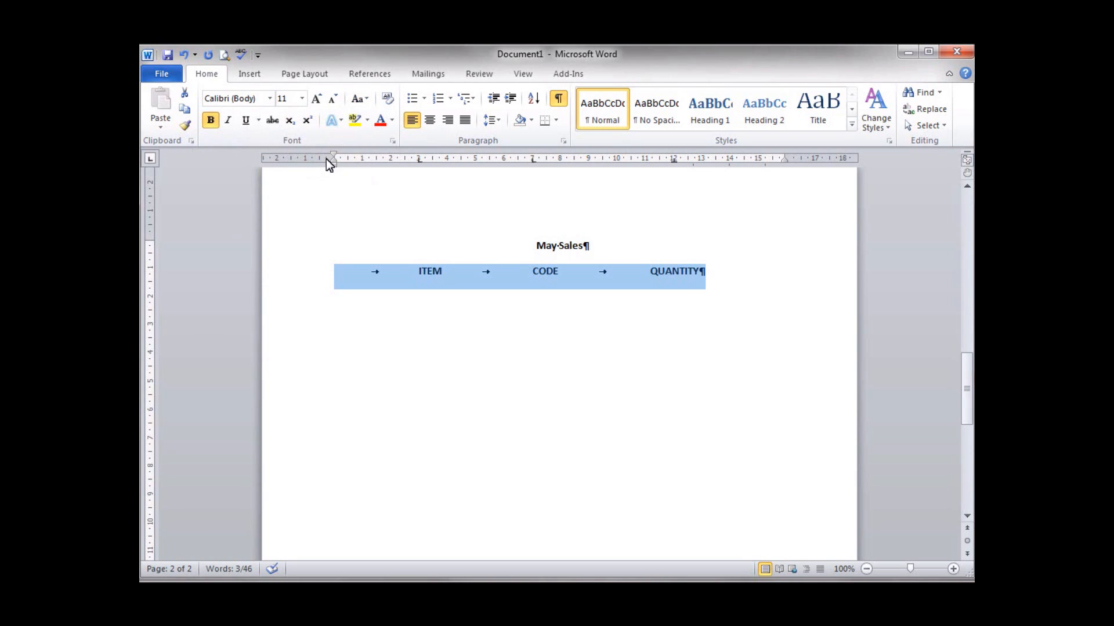
- Change the title to uppercase so it reads 'MAY SALES'
left_click(345, 248)
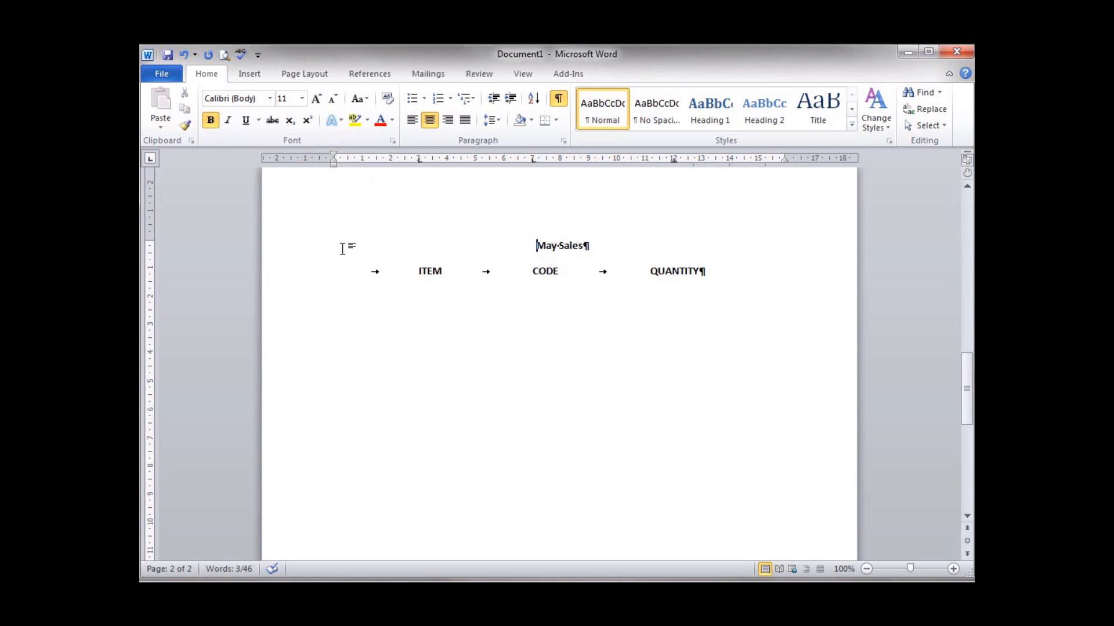
left_click(311, 253)
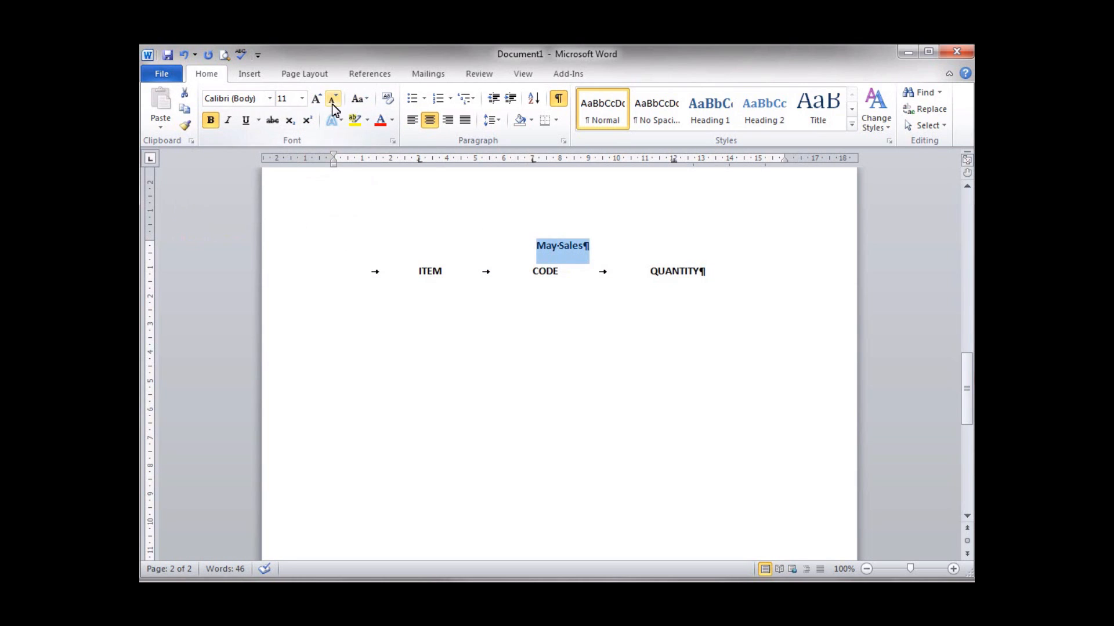
left_click(364, 101)
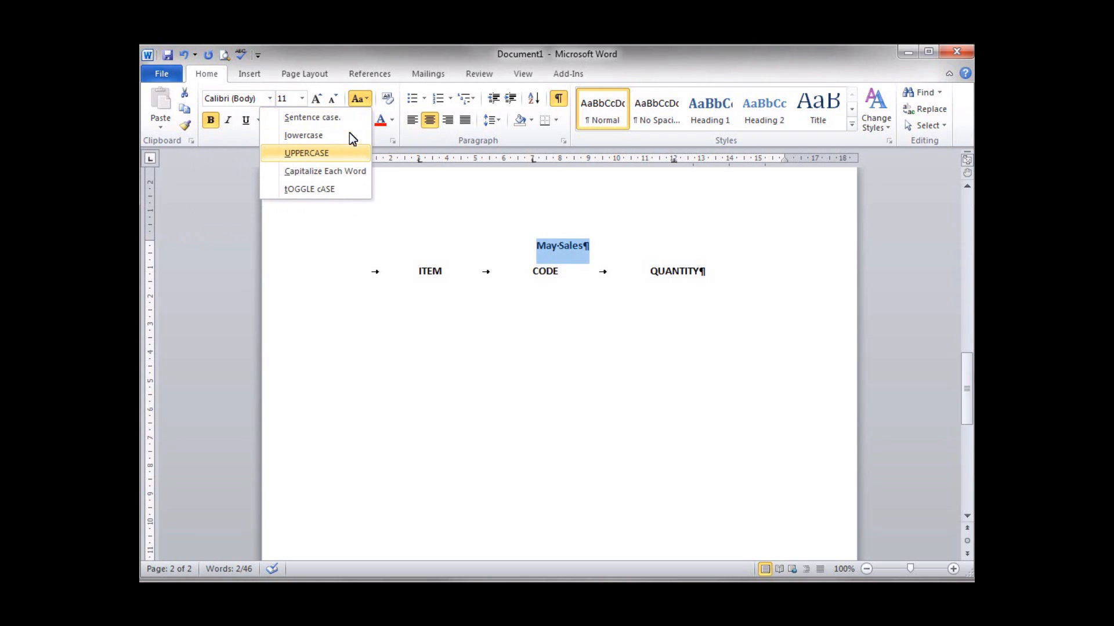
left_click(339, 152)
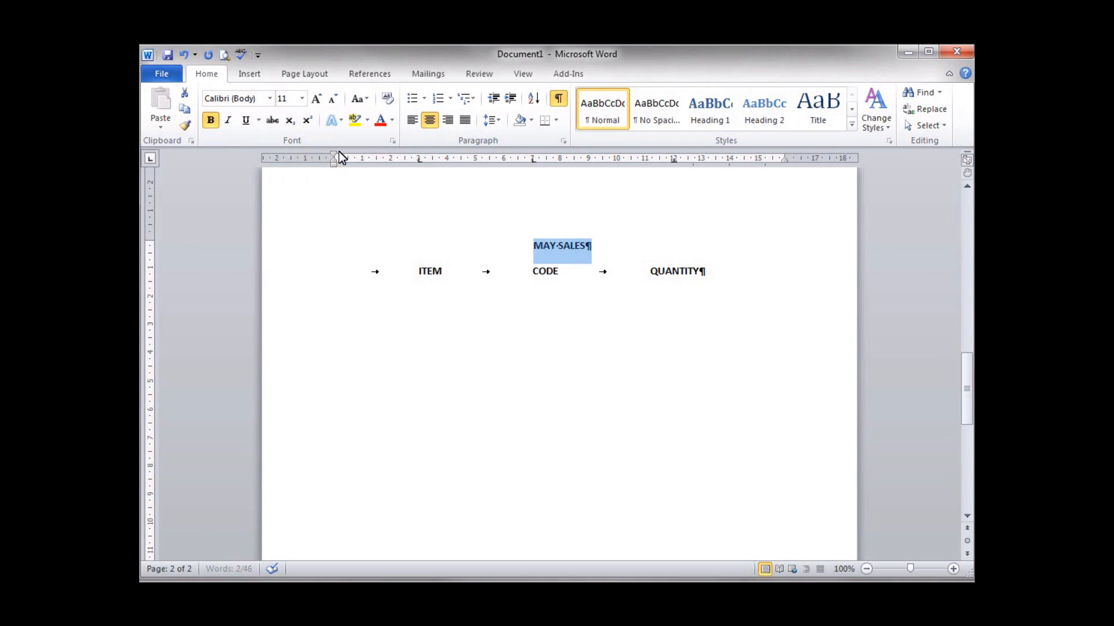
- Start a new empty line below the ITEM, CODE, QUANTITY heading row
left_click(702, 270)
key("Return")
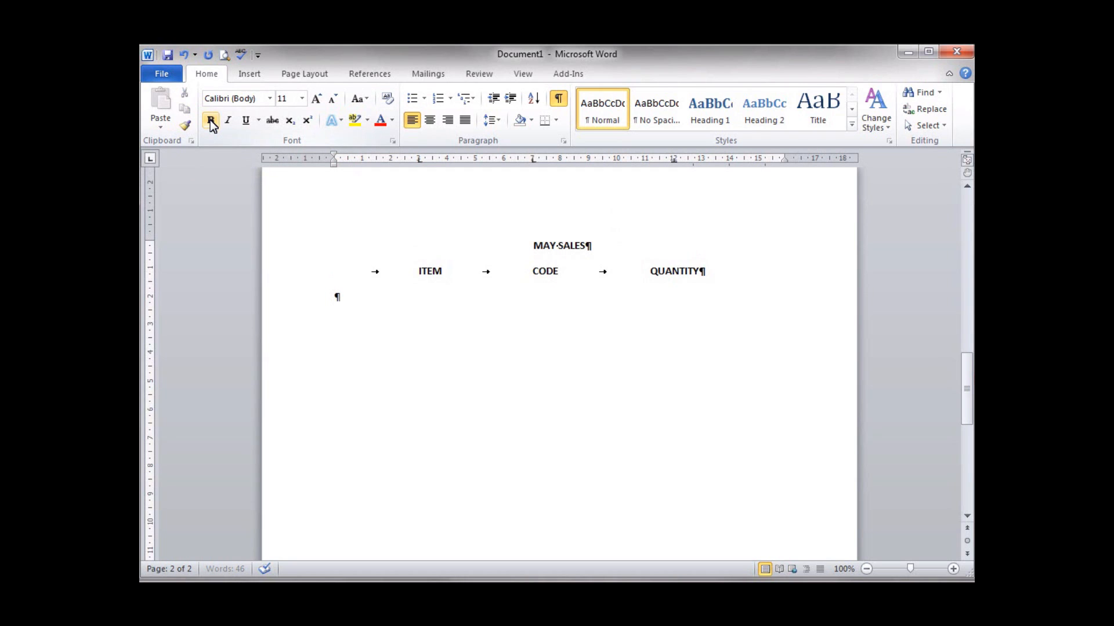
left_click(366, 98)
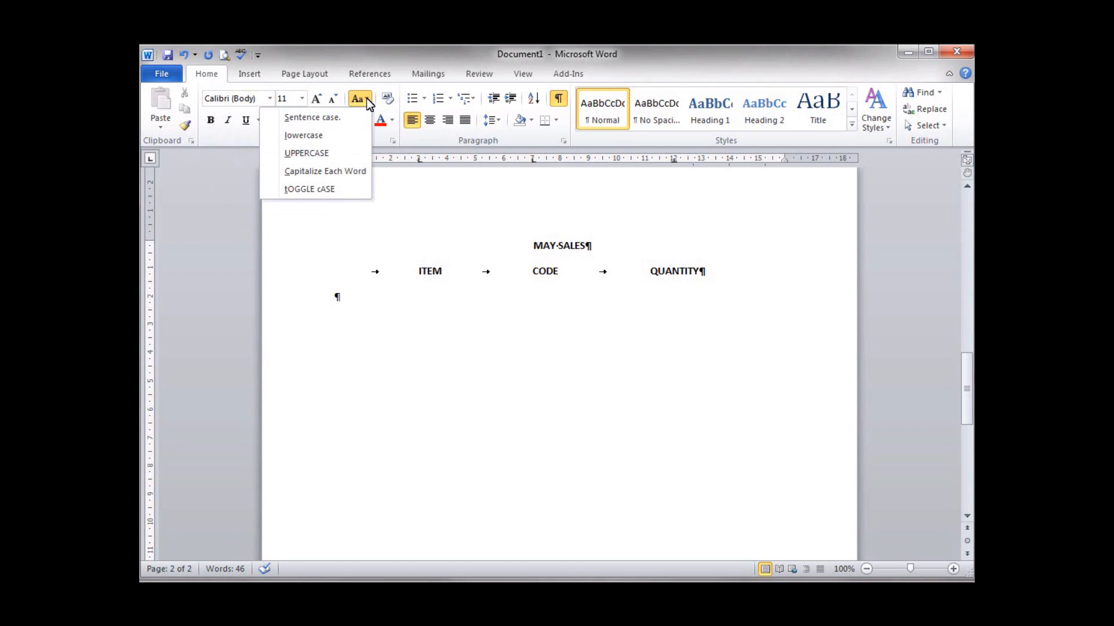
left_click(344, 123)
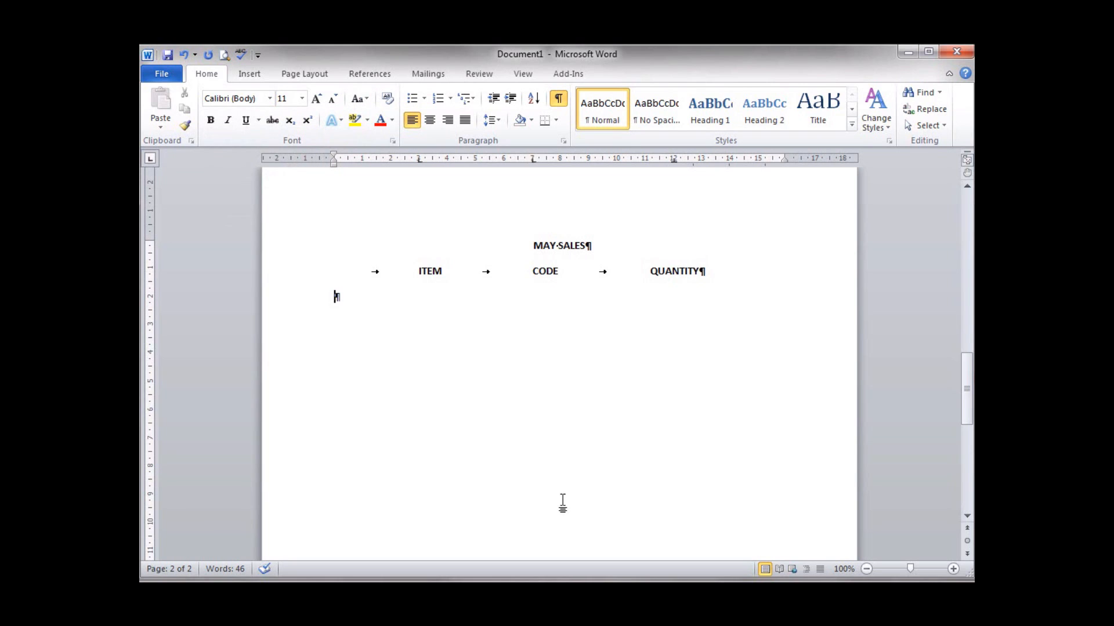
- Type the tabbed row Laptop, P5329, 2 under the headings
key("Tab")
type("Laptop")
key("Tab")
type("P5329")
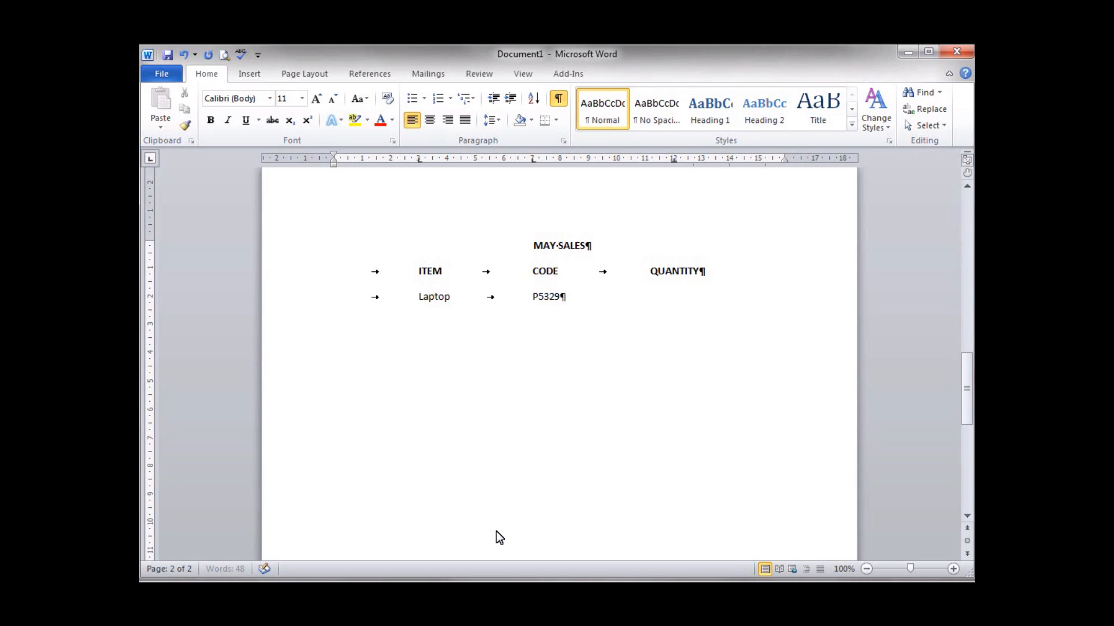
key("Tab")
type("2")
- Change the Laptop row's 12 cm tab stop to right alignment
left_click(562, 141)
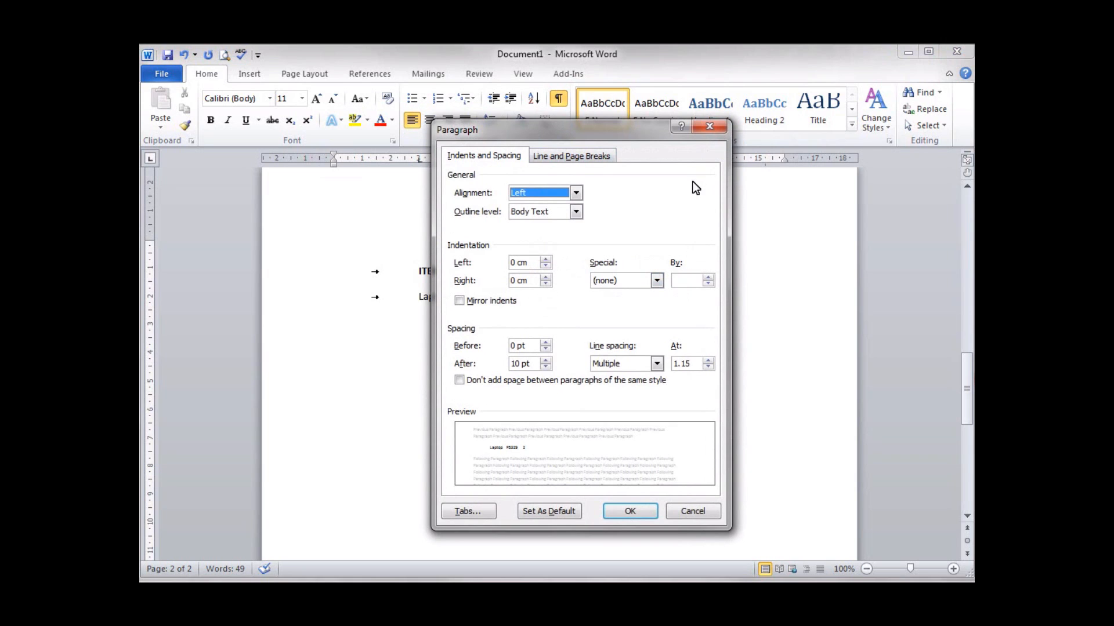
left_click(468, 512)
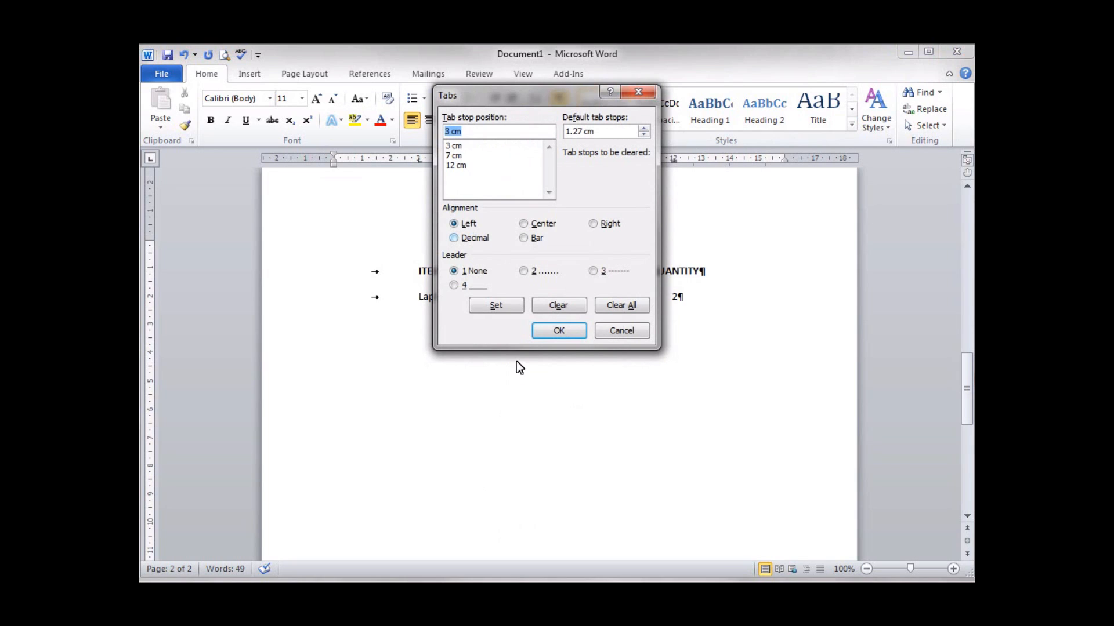
left_click(450, 165)
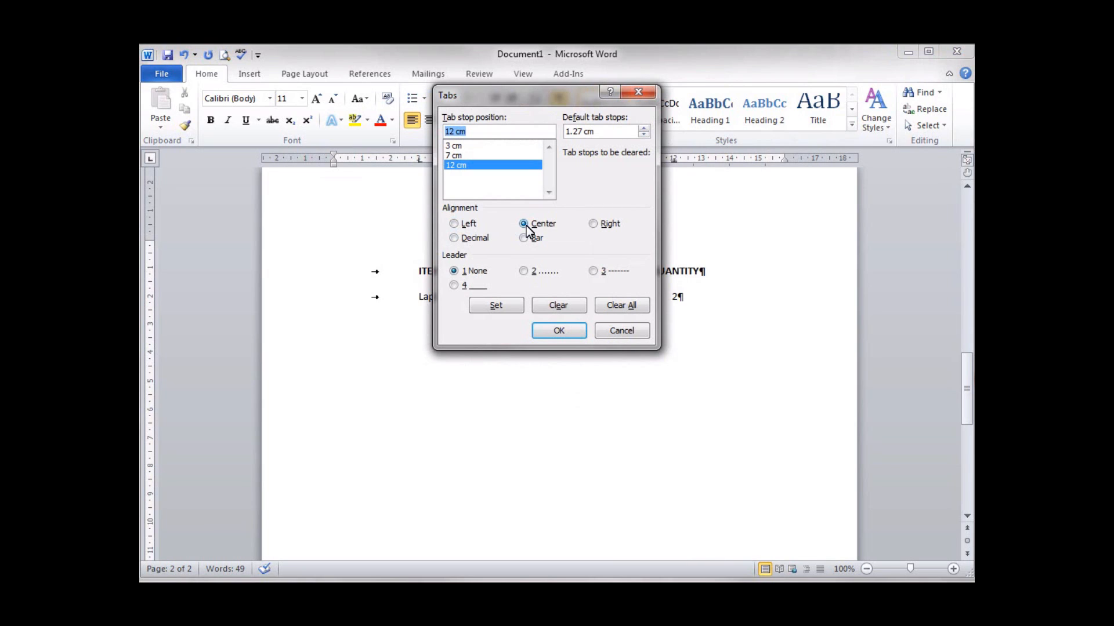
left_click(593, 225)
left_click(563, 334)
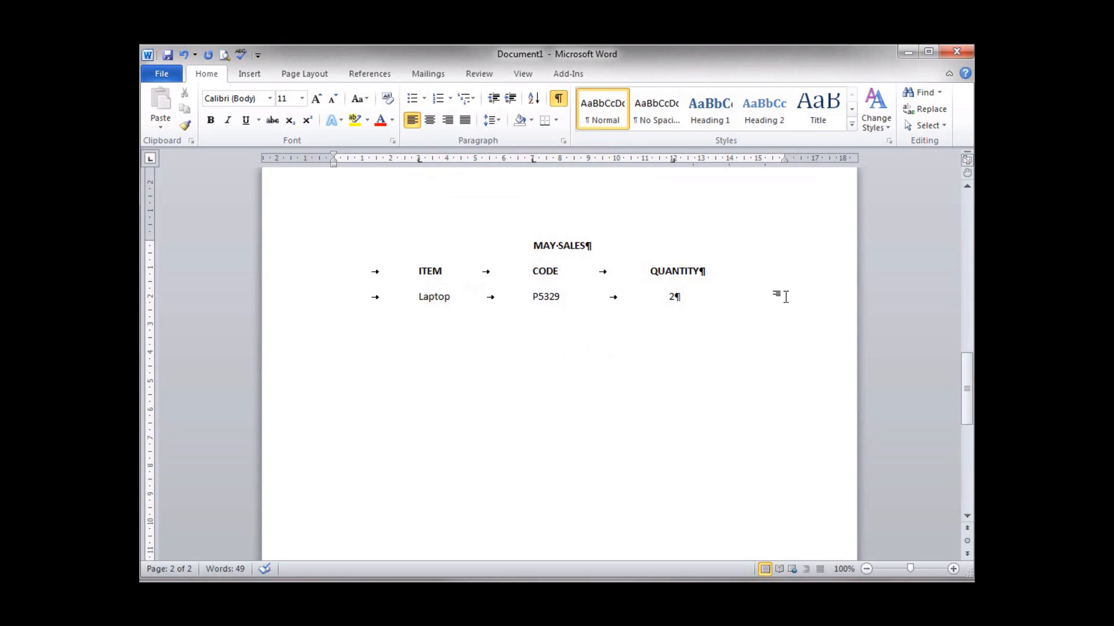
- Add a tabbed PC row with code PS200 and quantity 4
key("Return")
key("Tab")
type("PC")
key("Tab")
type("PS200")
key("Tab")
type("4")
type("0")
type("8")
key("BackSpace")
key("BackSpace")
- Add a tabbed Ex HD row with code BufIT and quantity 1, followed by an empty line
key("Return")
key("Tab")
type("Ex HD")
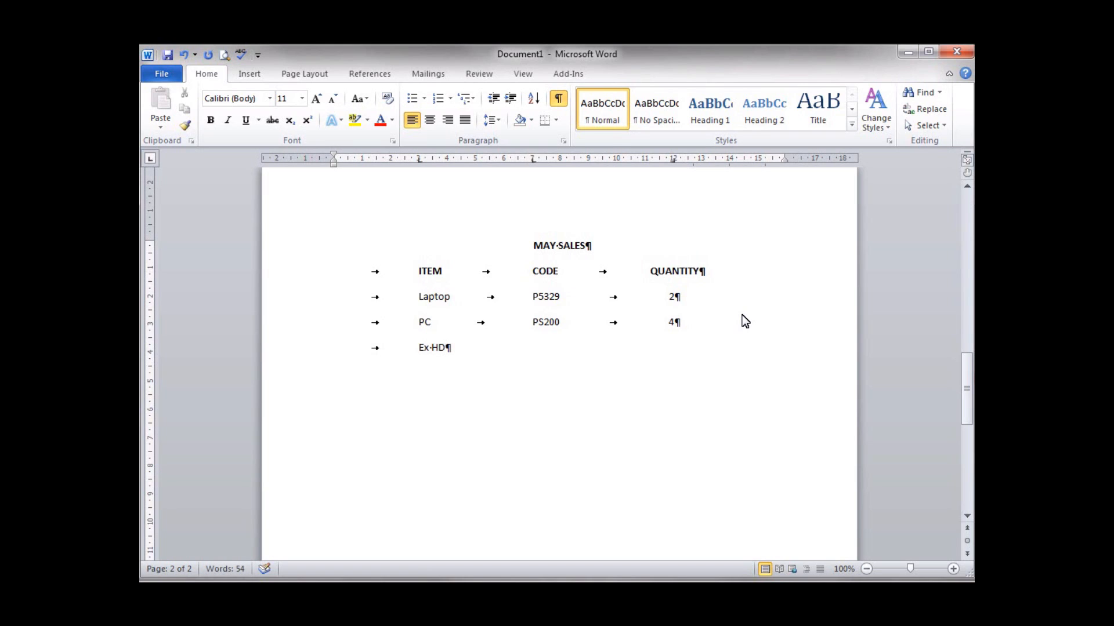
key("Tab")
type("BufIT")
key("Tab")
type("1")
key("Return")
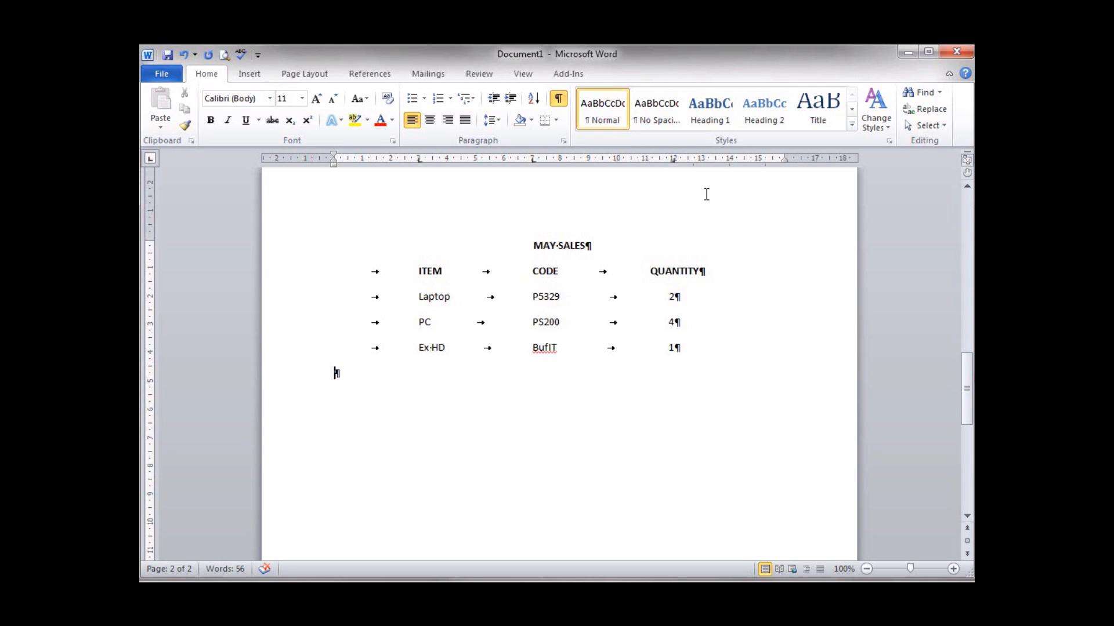
- Insert a page break after the May Sales list so a blank page 3 begins
scroll(560, 360, "down", 2)
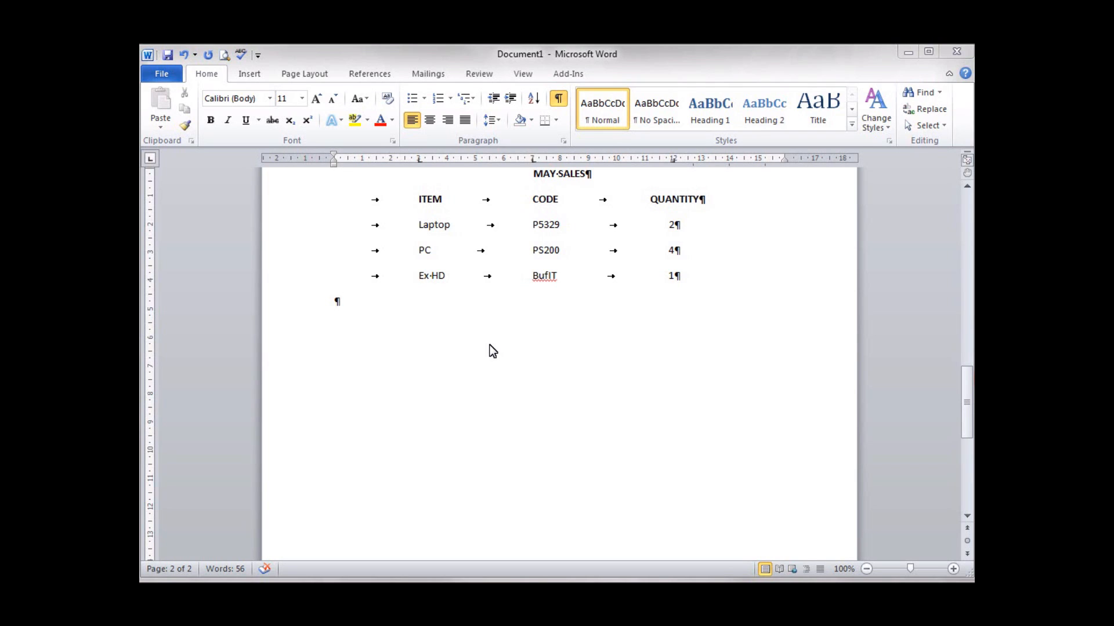
left_click(491, 347)
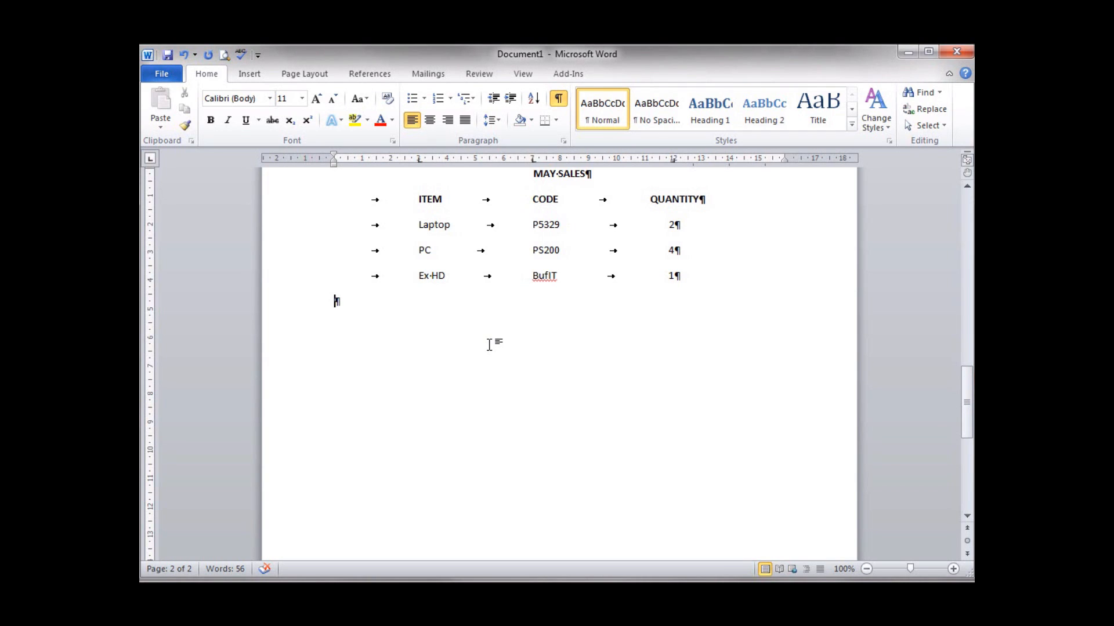
key("ctrl+Return")
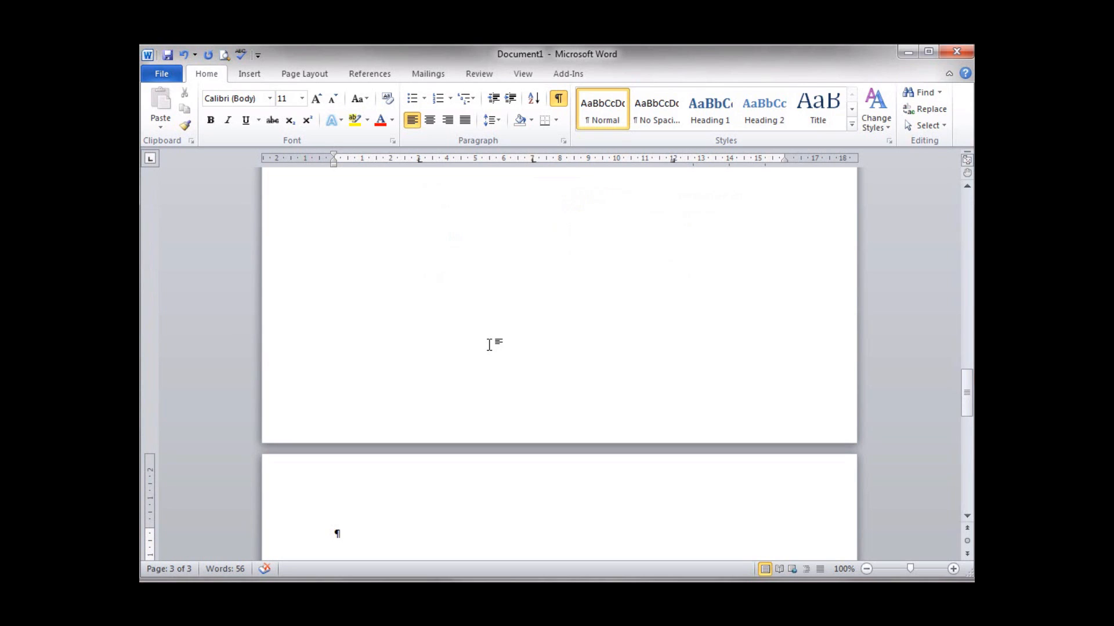
scroll(493, 342, "down", 6)
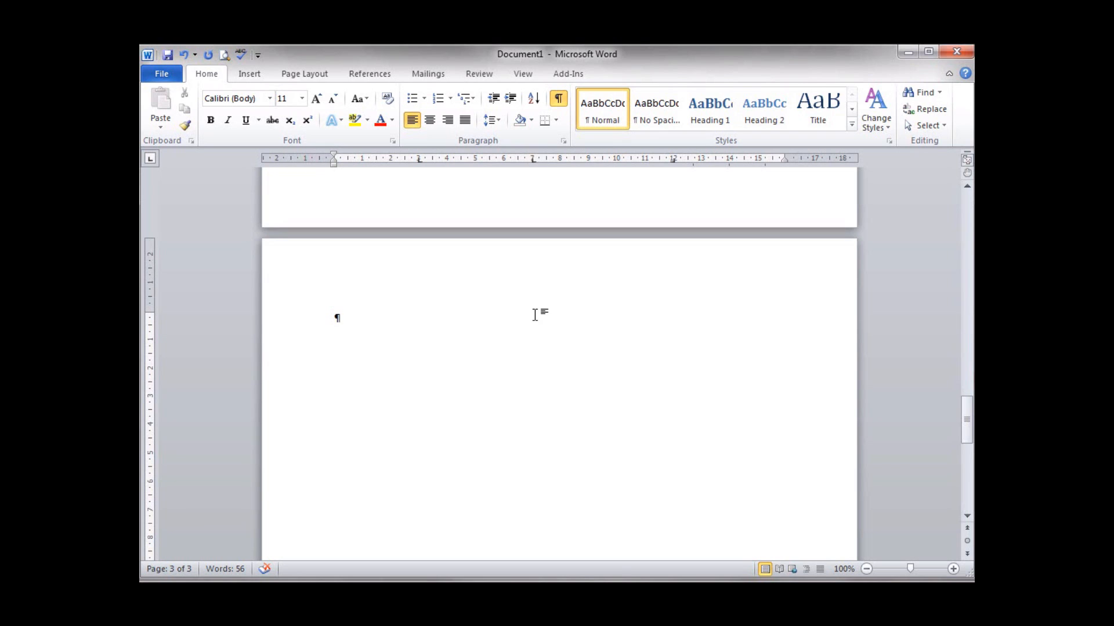
- Clear all tab stops, then set a 2.5 cm left stop and a 12 cm dot-leader decimal stop
left_click(564, 141)
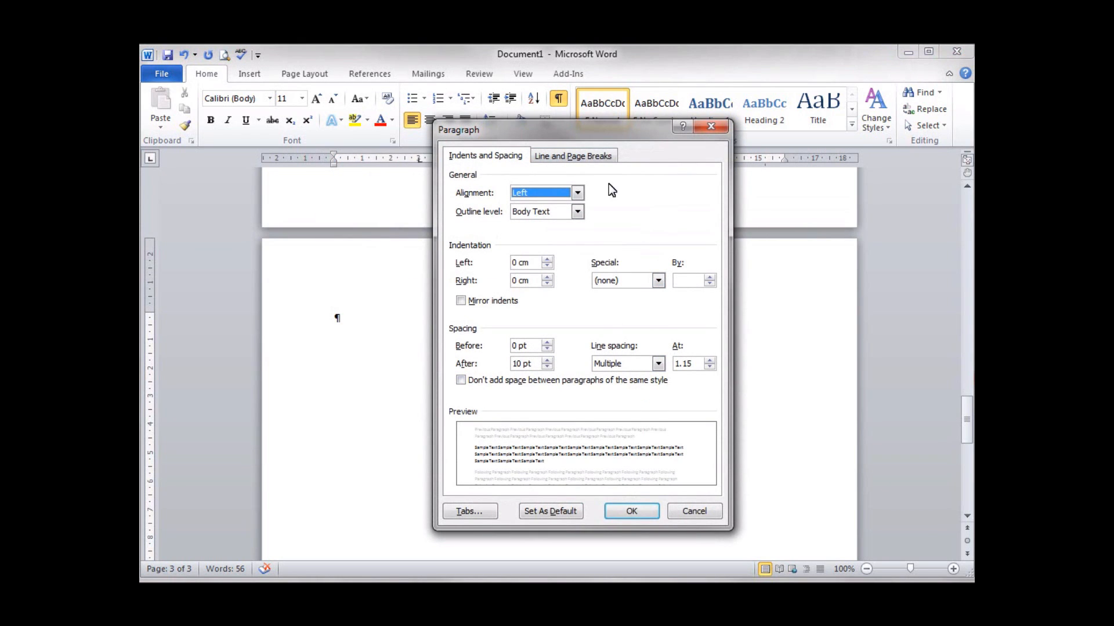
left_click(468, 511)
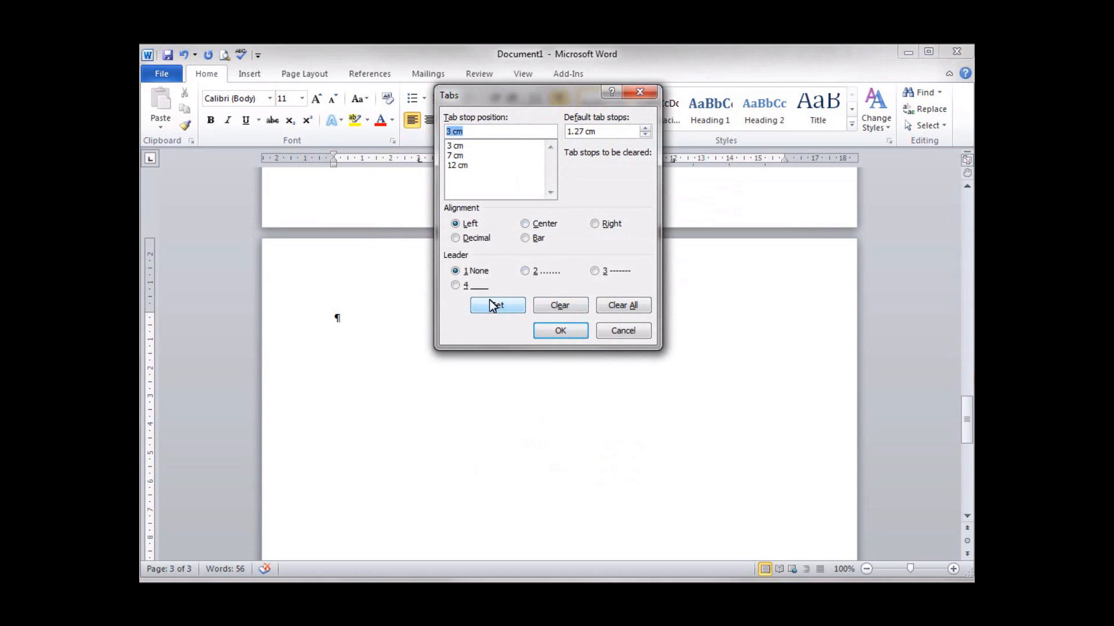
left_click(634, 311)
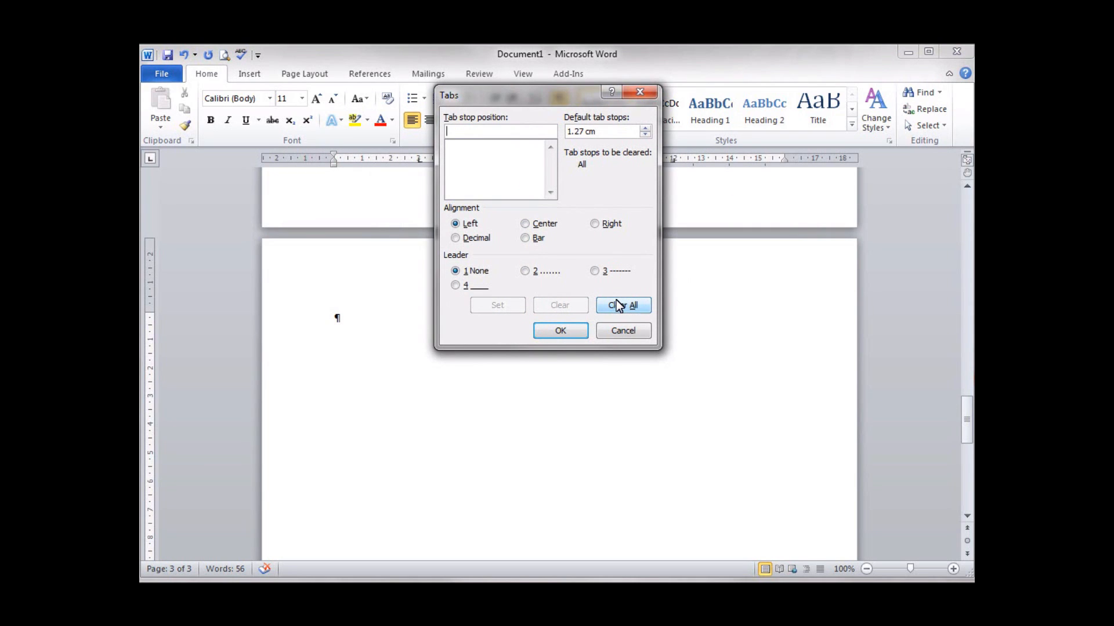
left_click(470, 131)
type("2.5")
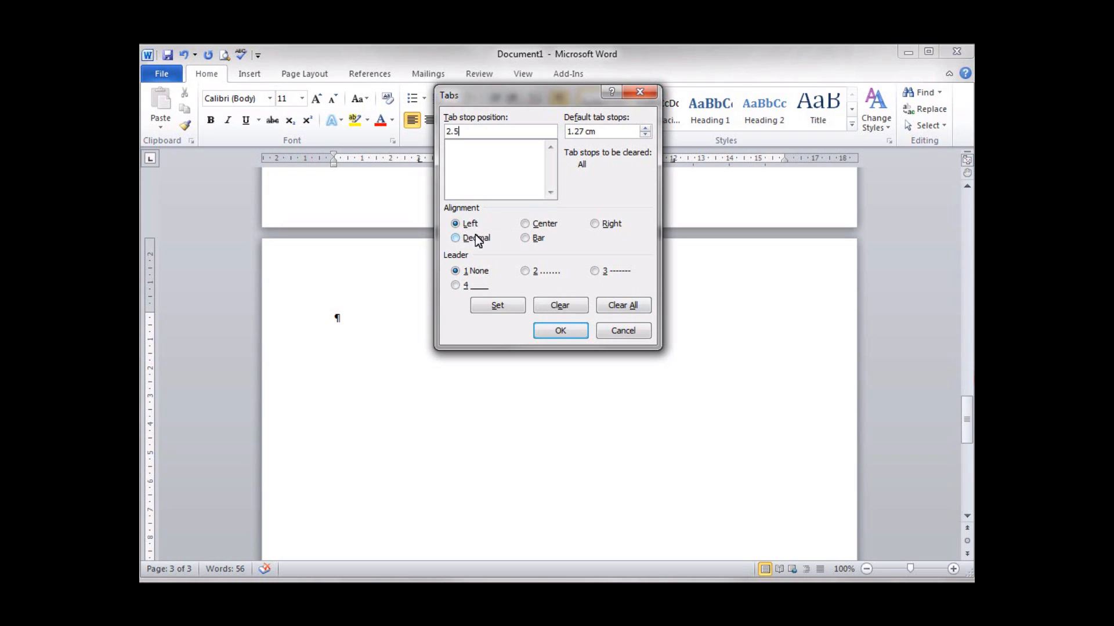
left_click(497, 305)
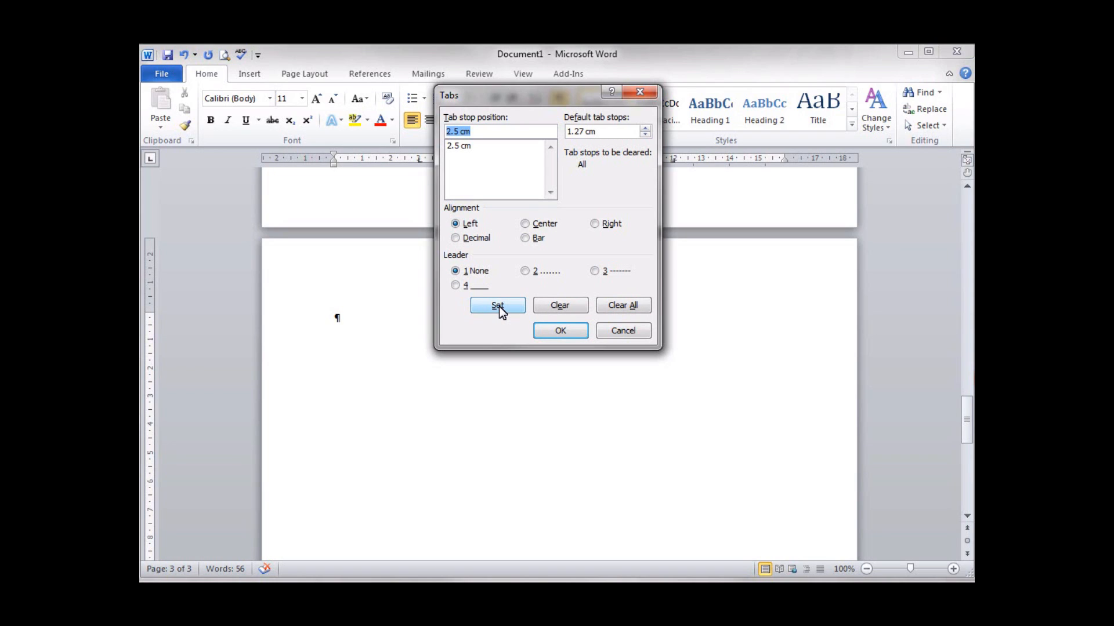
type("12")
left_click(456, 238)
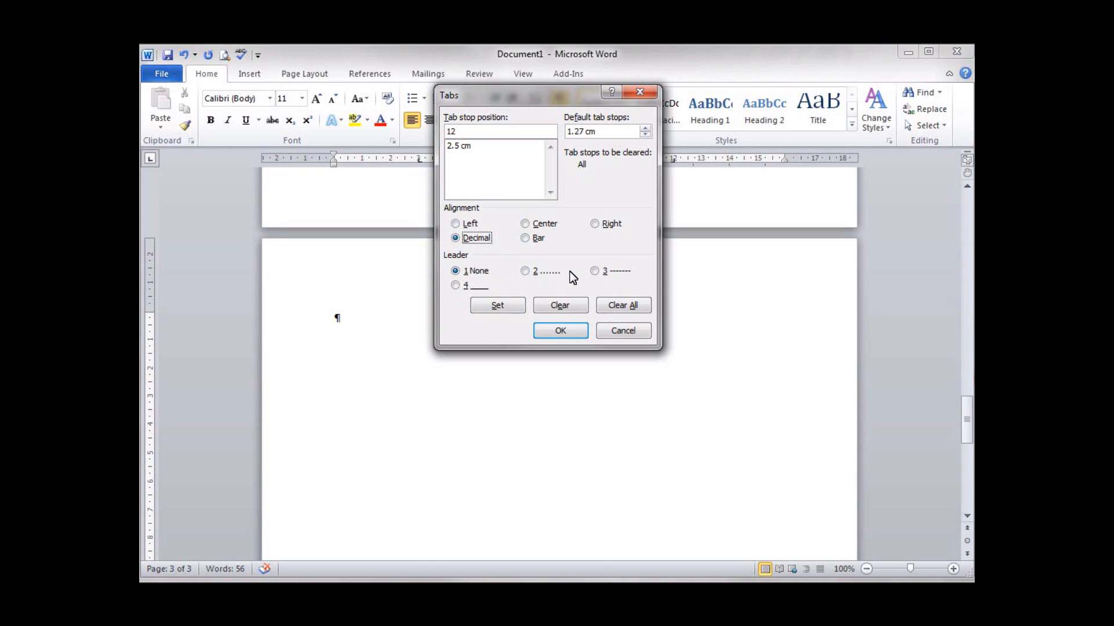
left_click(525, 271)
left_click(507, 307)
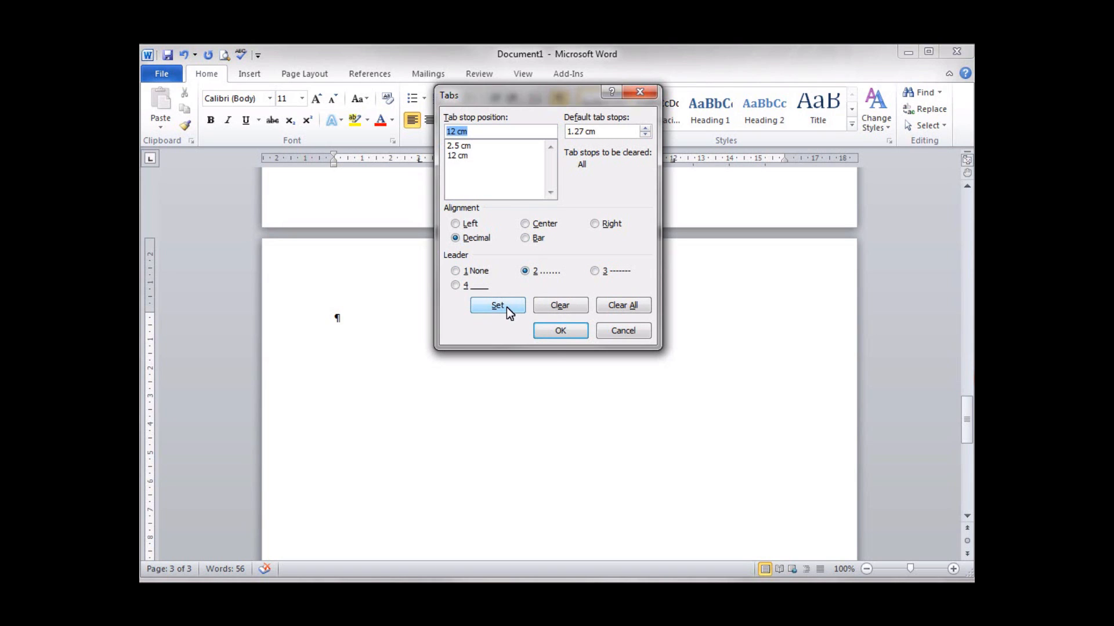
left_click(552, 332)
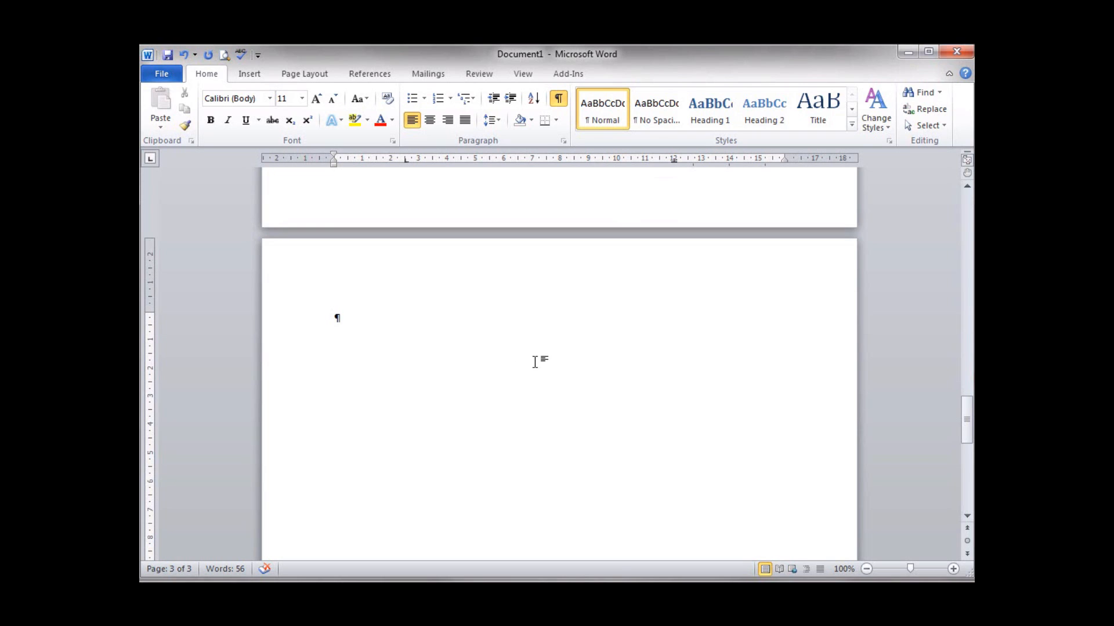
- Type 'Starter' on the first line of page 3
type("Starter")
- Centre the 'Starter' heading and make it bold
left_click(431, 120)
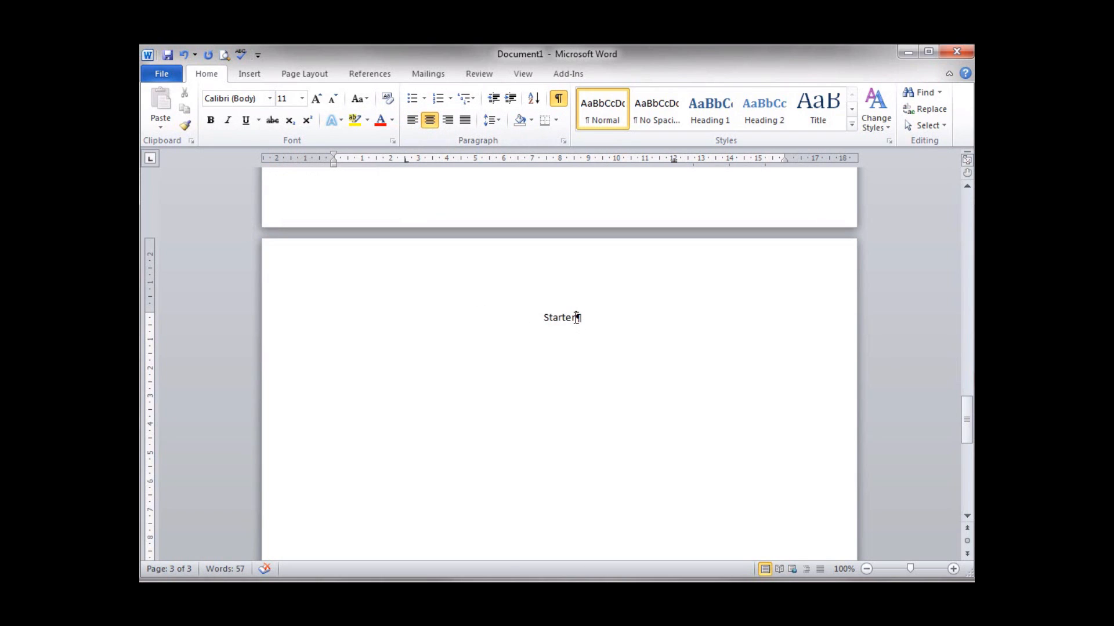
left_click_drag(575, 317, 545, 317)
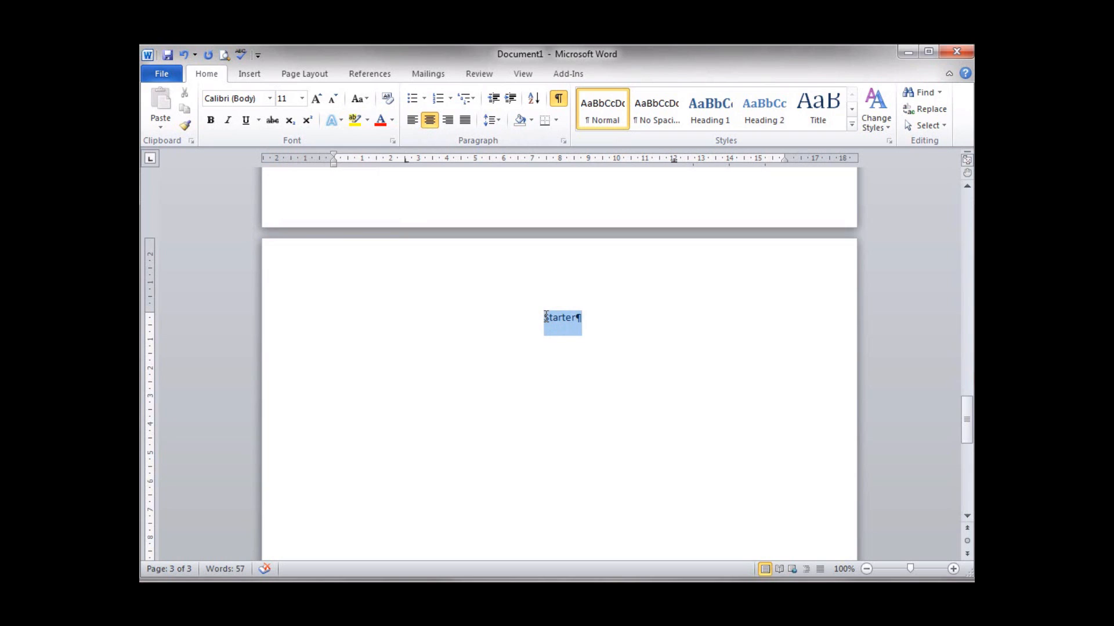
left_click_drag(547, 315, 545, 312)
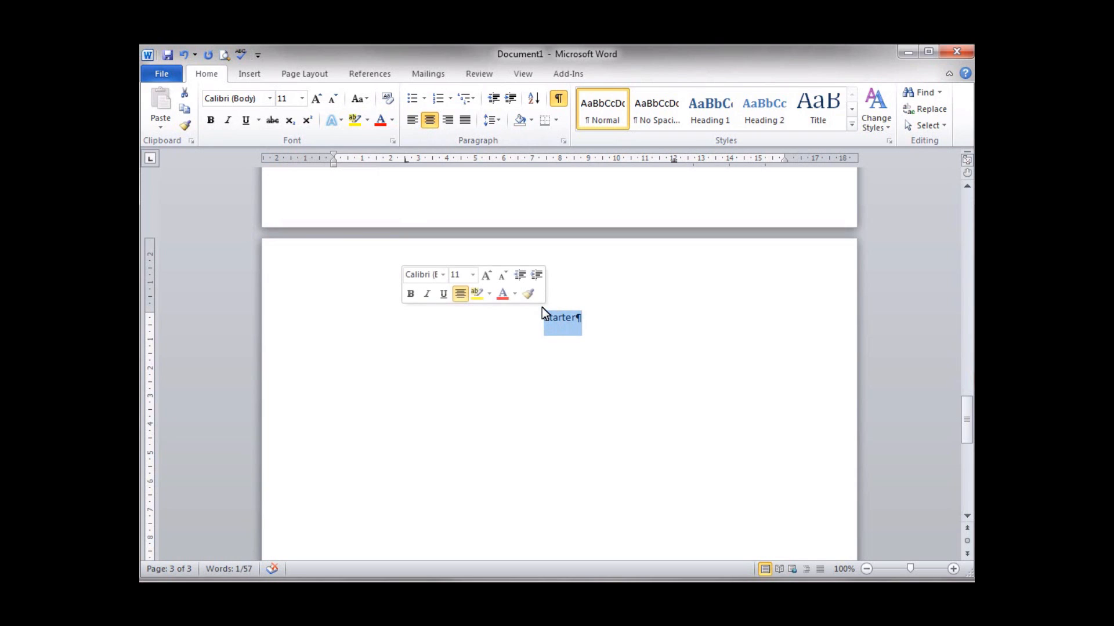
left_click(410, 294)
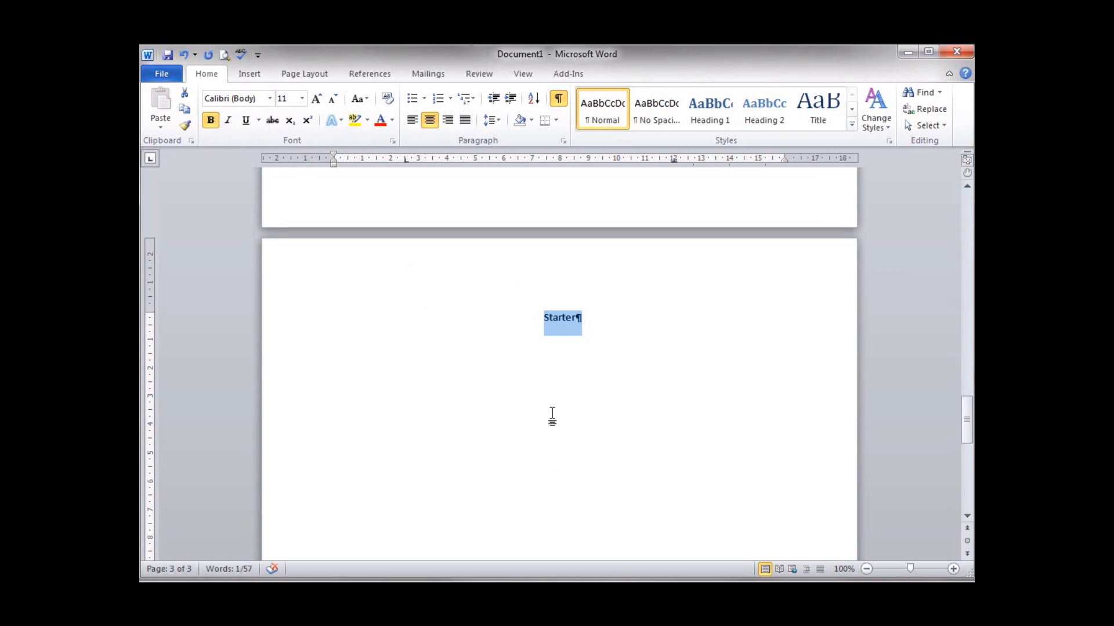
- Start a new line below the heading with bold turned off
left_click(627, 319)
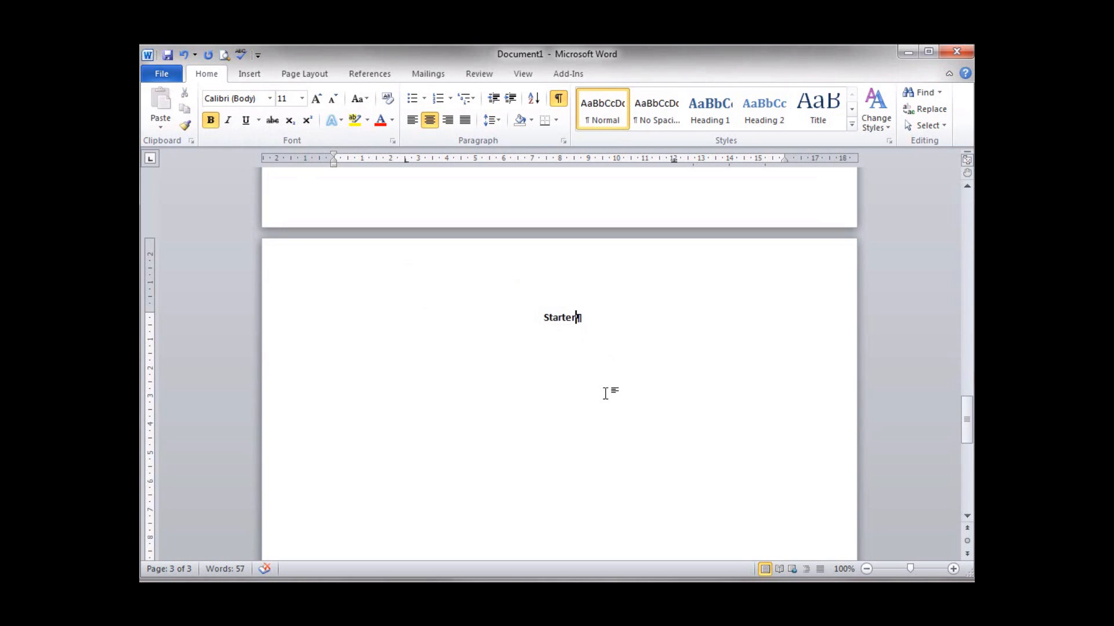
key("Return")
left_click(211, 121)
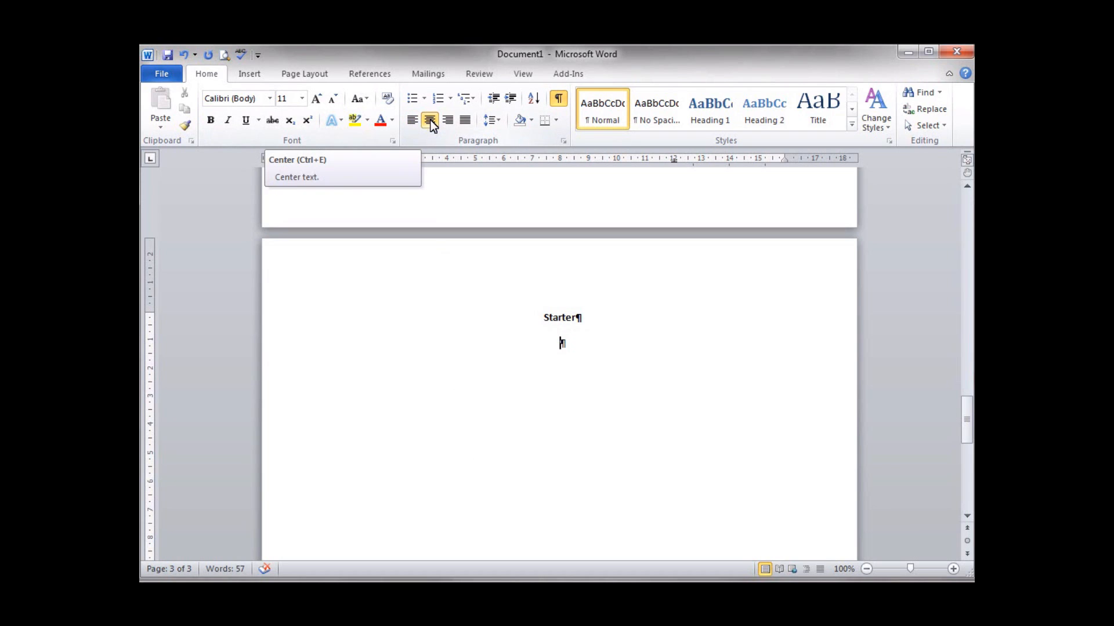
- Left-align the line and add a tabbed 'Soup of the day' row priced £1.75 with dot leaders
left_click(408, 120)
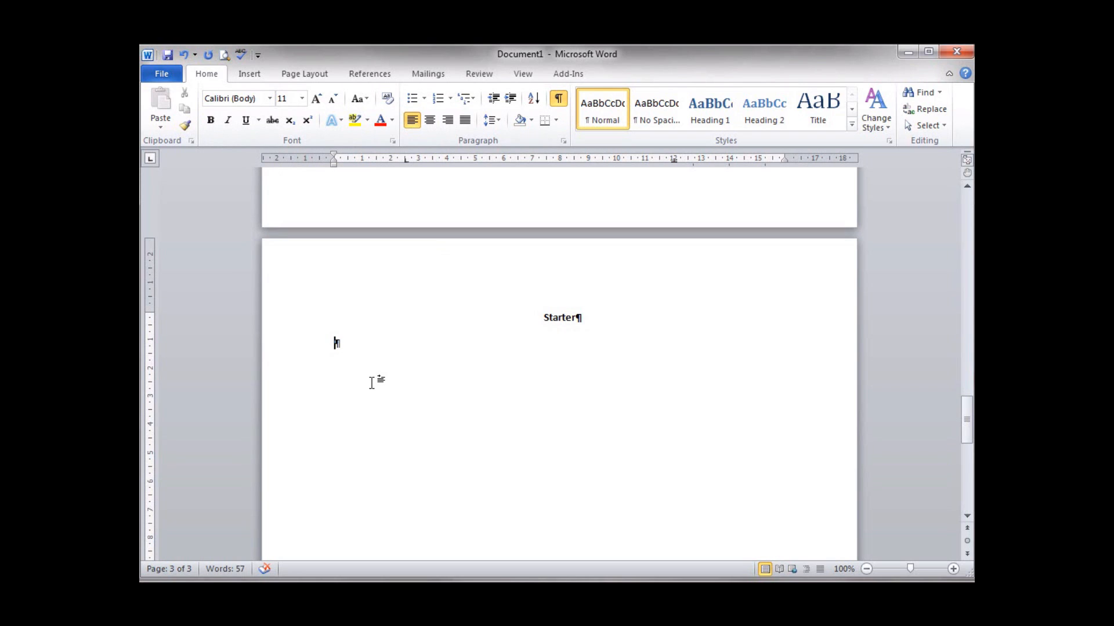
key("Tab")
type("Soup of the")
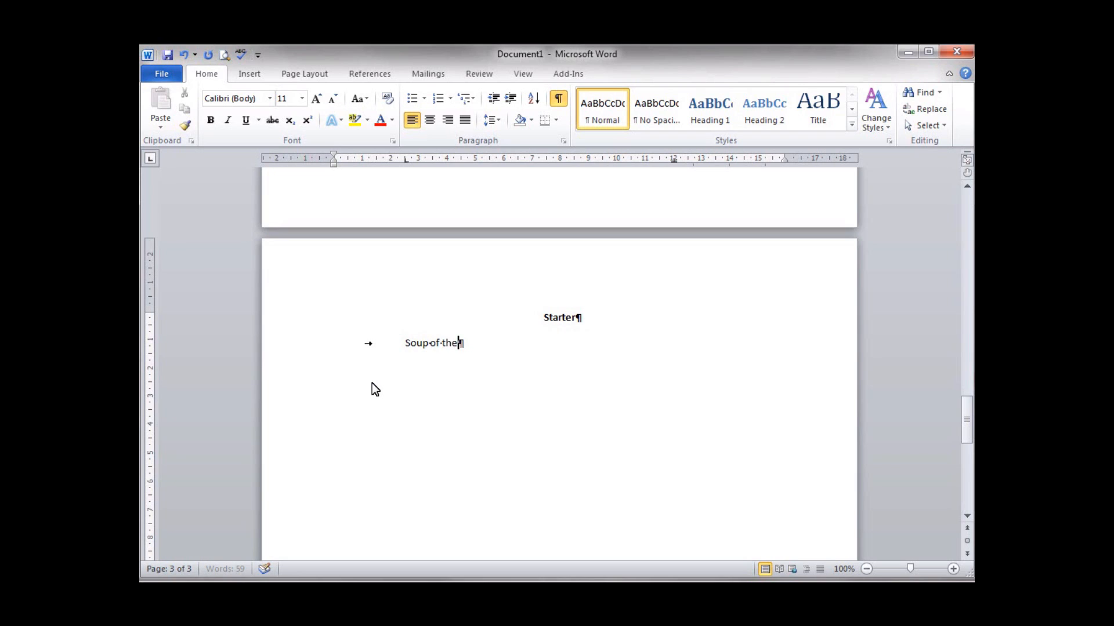
type(" day")
key("Tab")
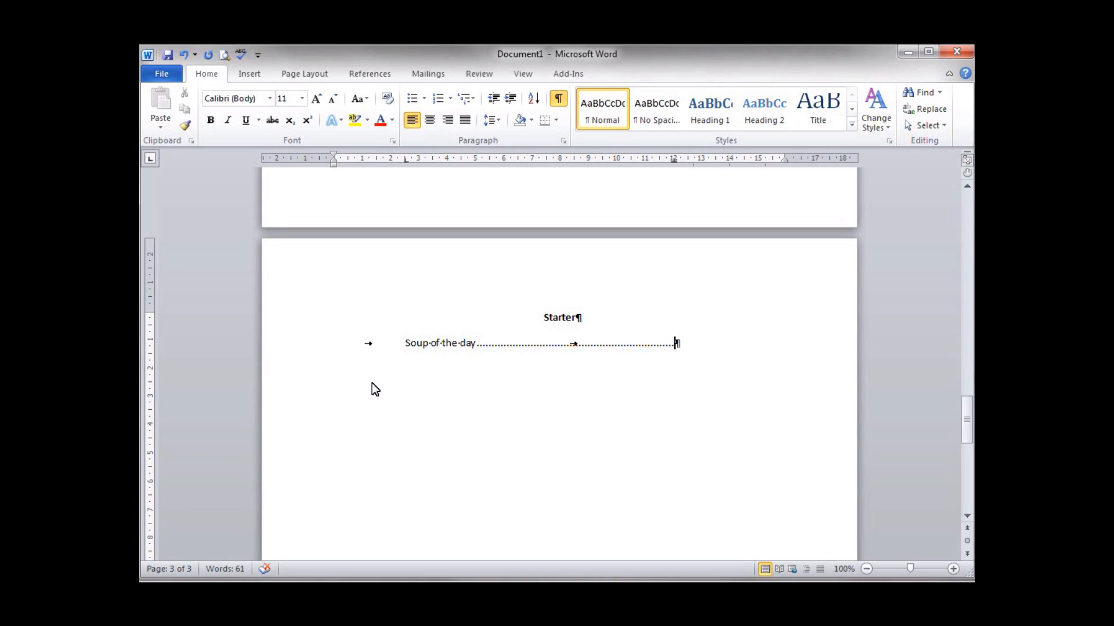
type("£3")
key("shift+Left")
type("1.76")
key("BackSpace")
type("5")
key("Return")
- Add a 'Smoked Salmon' row priced £3.95 with dot leaders
key("Tab")
type("Smoked")
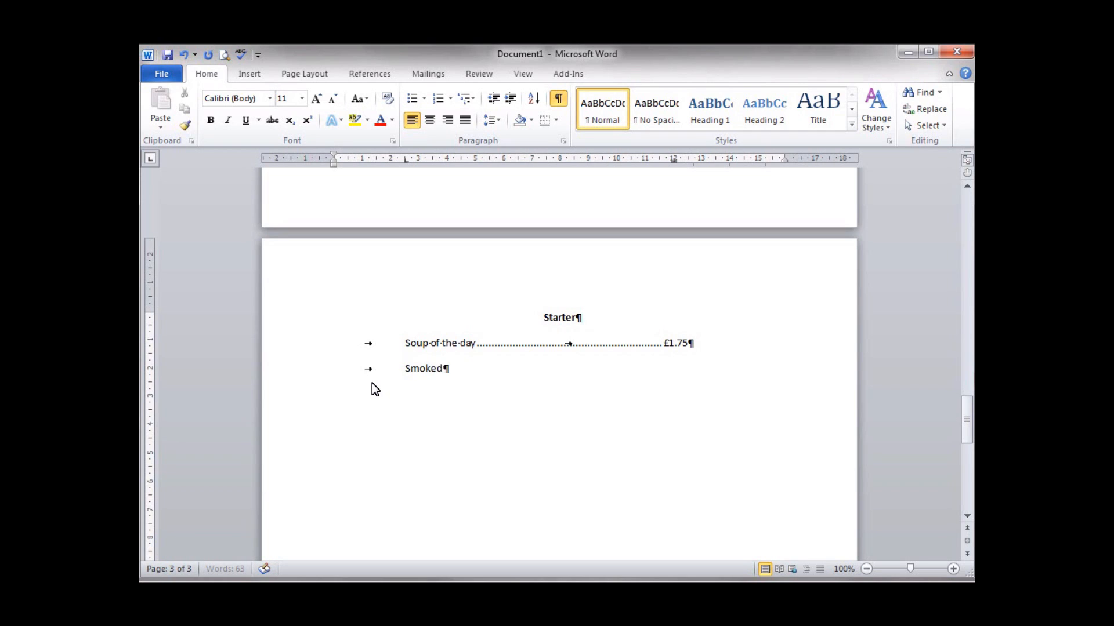
type(" Salmon")
key("Tab")
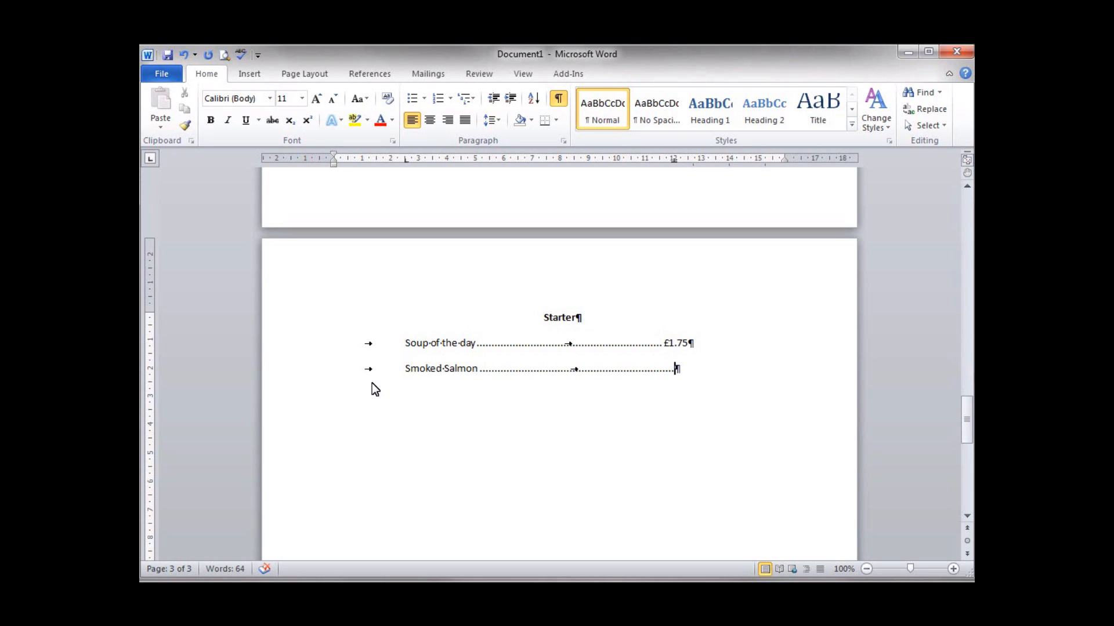
type("£3.95")
- Add dotted-leader rows for Garlic Bread £1.50 and Prawn Cocktail £2.75
key("Return")
key("Tab")
type("Garlic Bread")
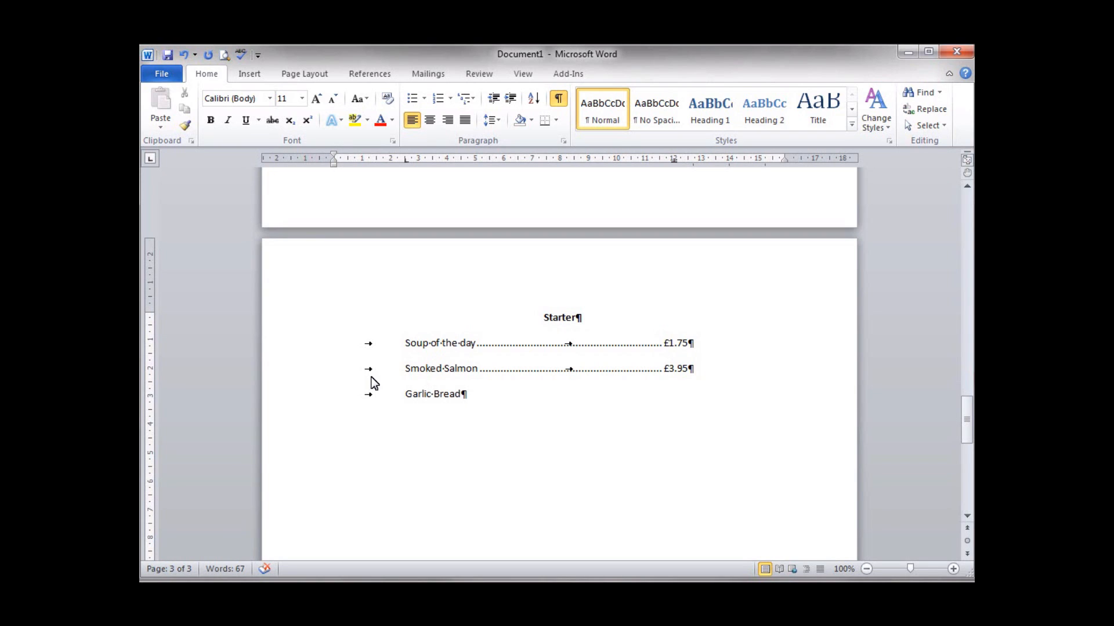
key("Tab")
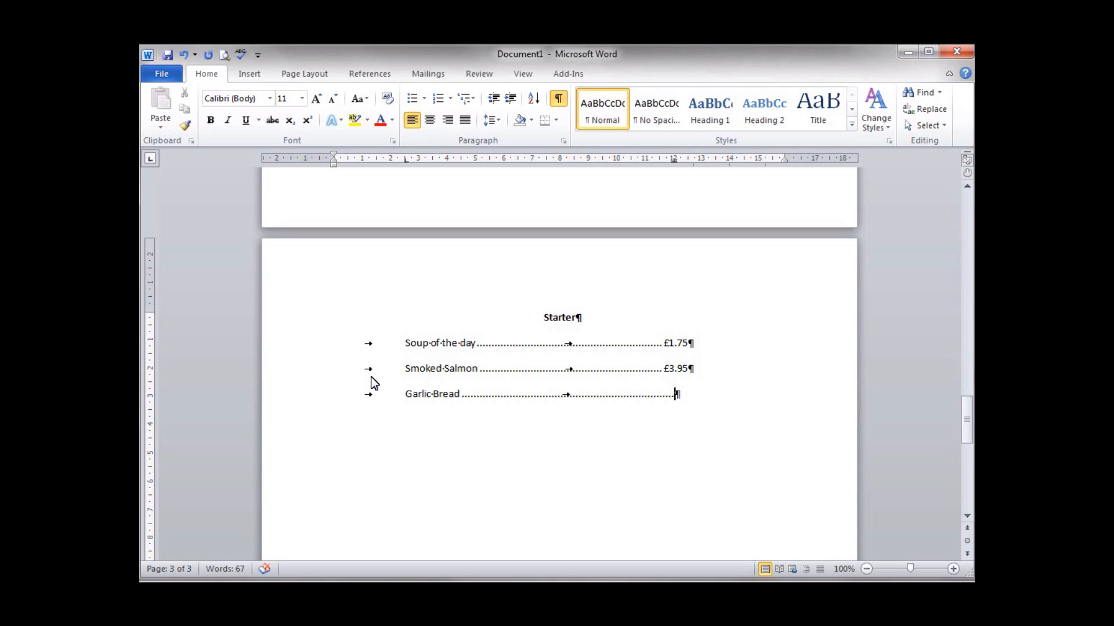
type("£1.50")
key("Return")
key("Tab")
type("Prawn Cocktail")
key("Tab")
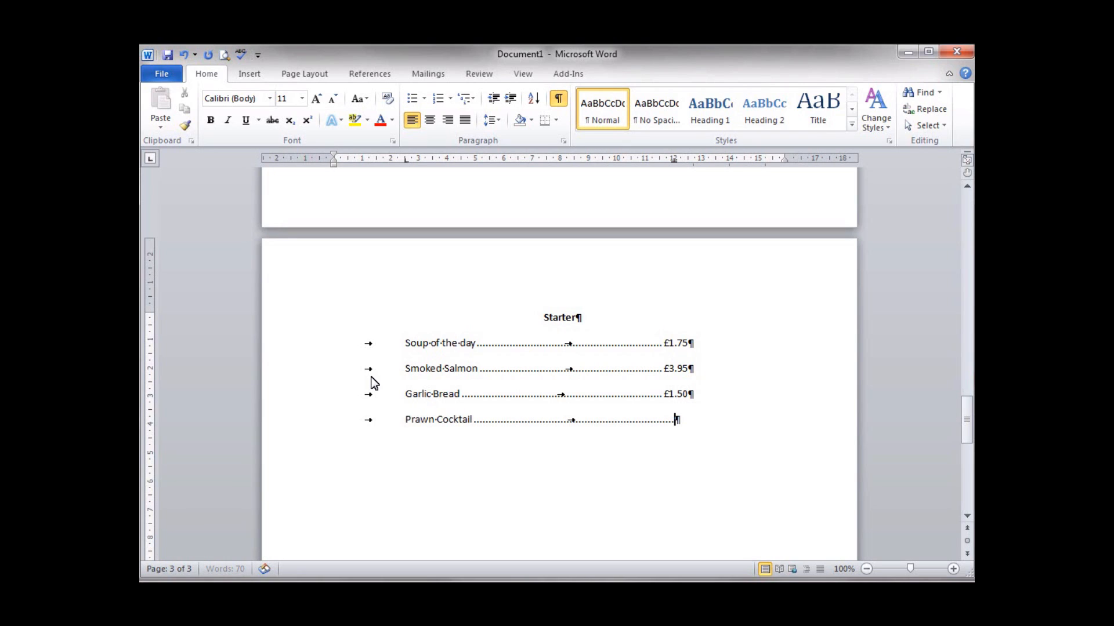
type("£2.75")
- Add a Garlic Mushrooms £2.25 row, leaving an empty line below the list
key("Return")
key("Tab")
type("Gar")
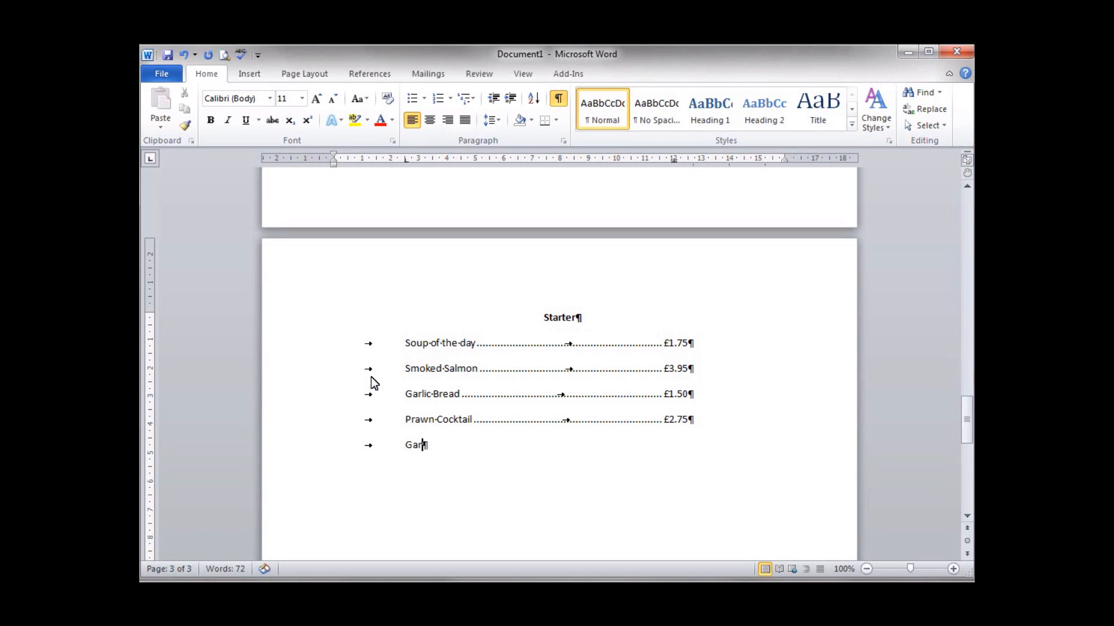
type("lic Mushrooms")
key("Tab")
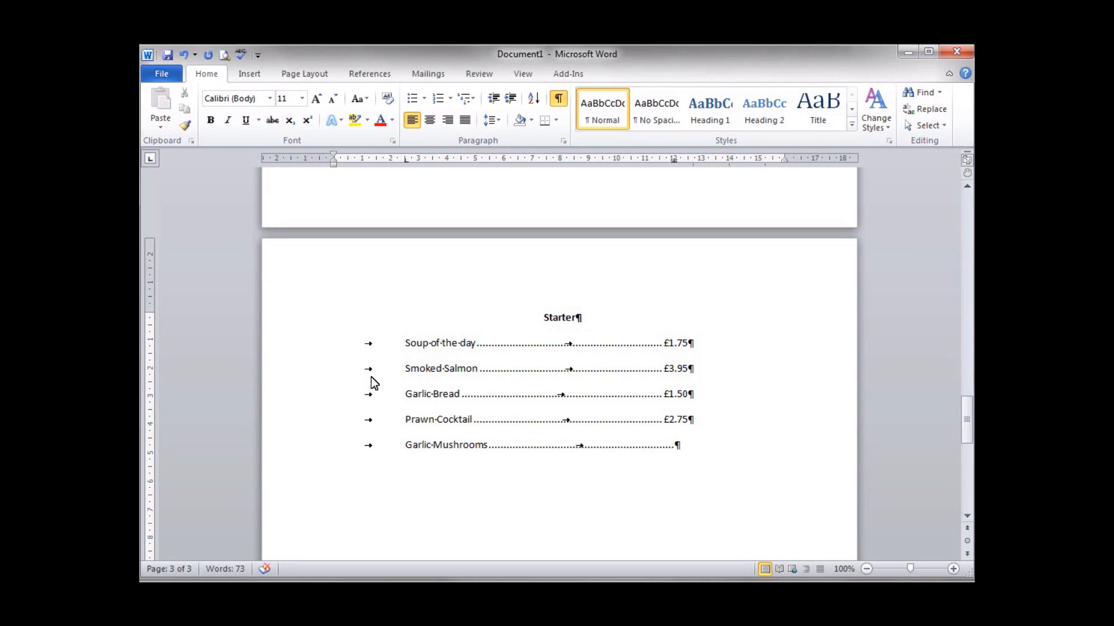
type("£2.")
type("25")
type(".")
key("Return")
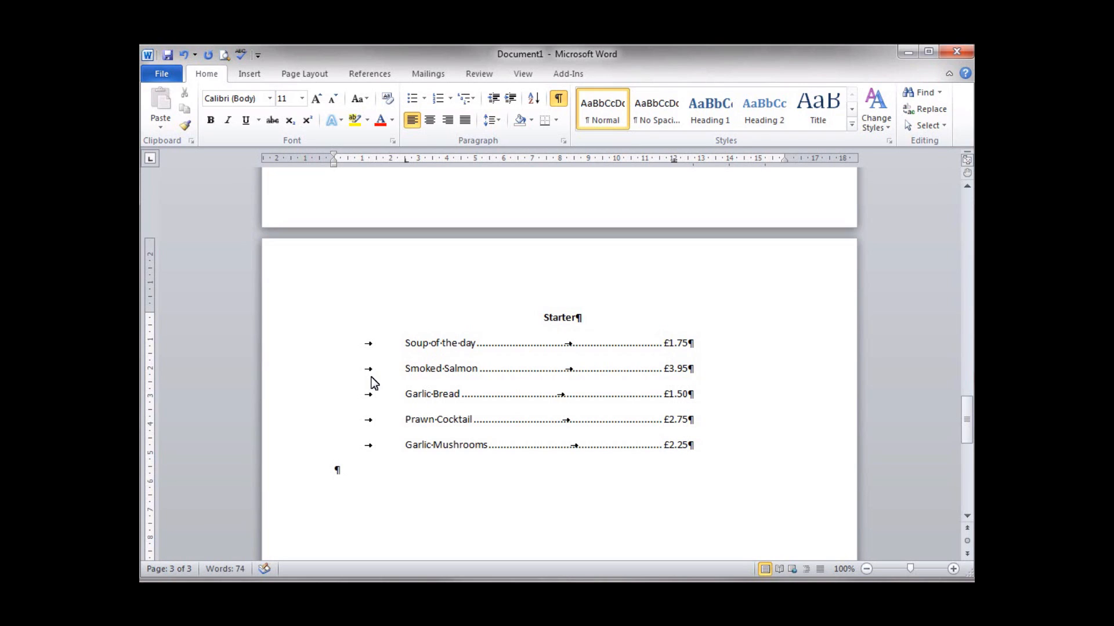